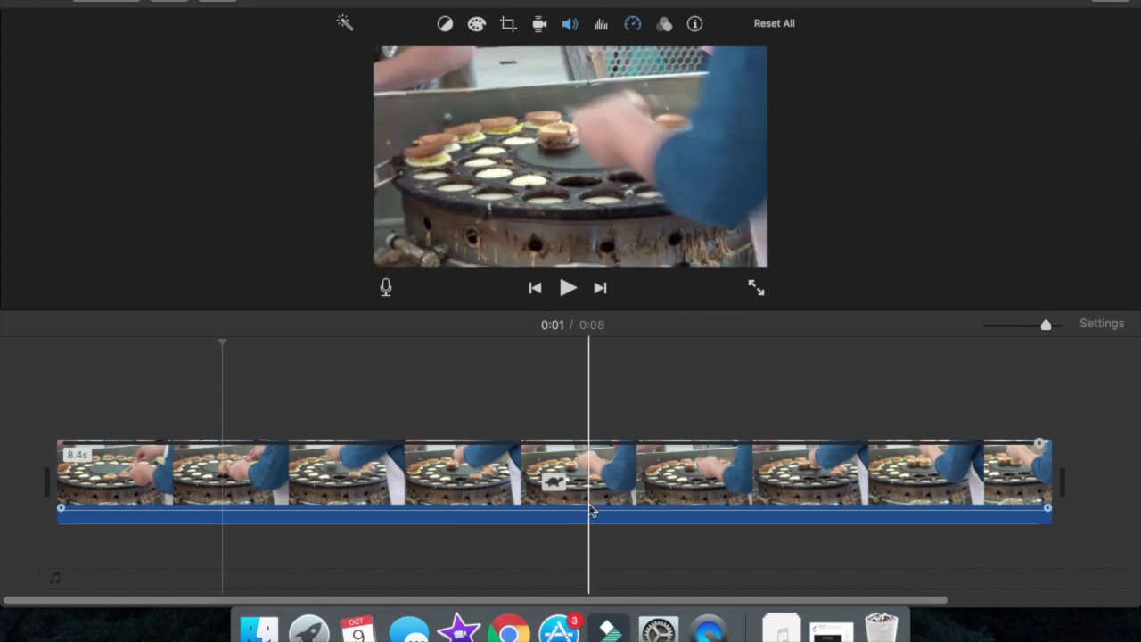
Restore the App Store's Lightshot Screenshot listing over the iMovie project.
left_click(830, 632)
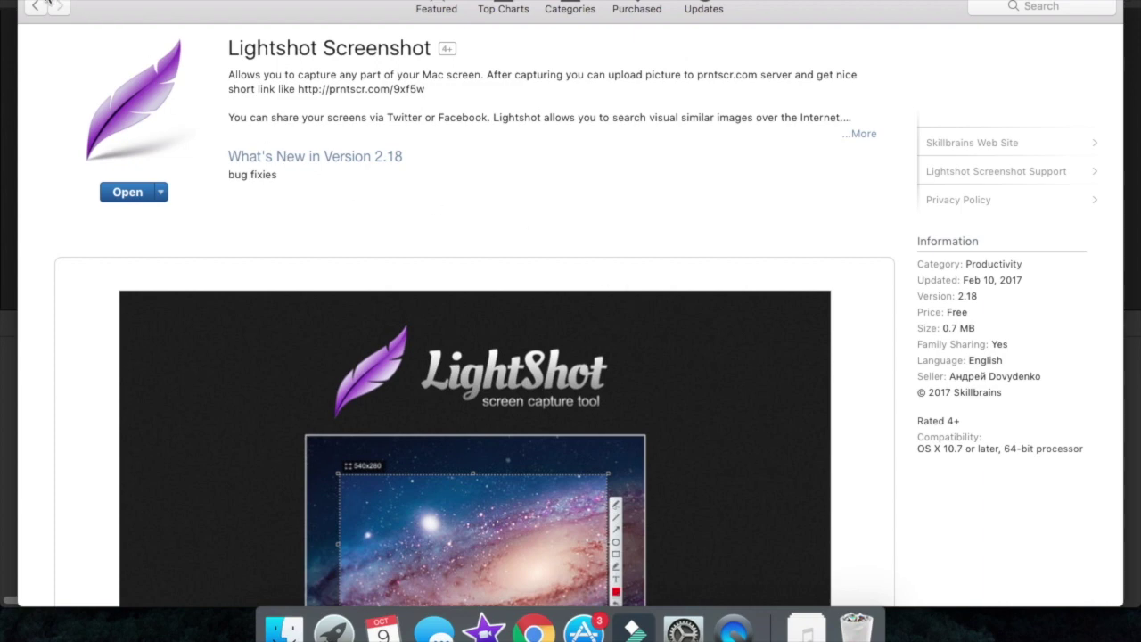
Minimize the App Store and launch Lightshot Screenshot from Launchpad.
left_click(50, 4)
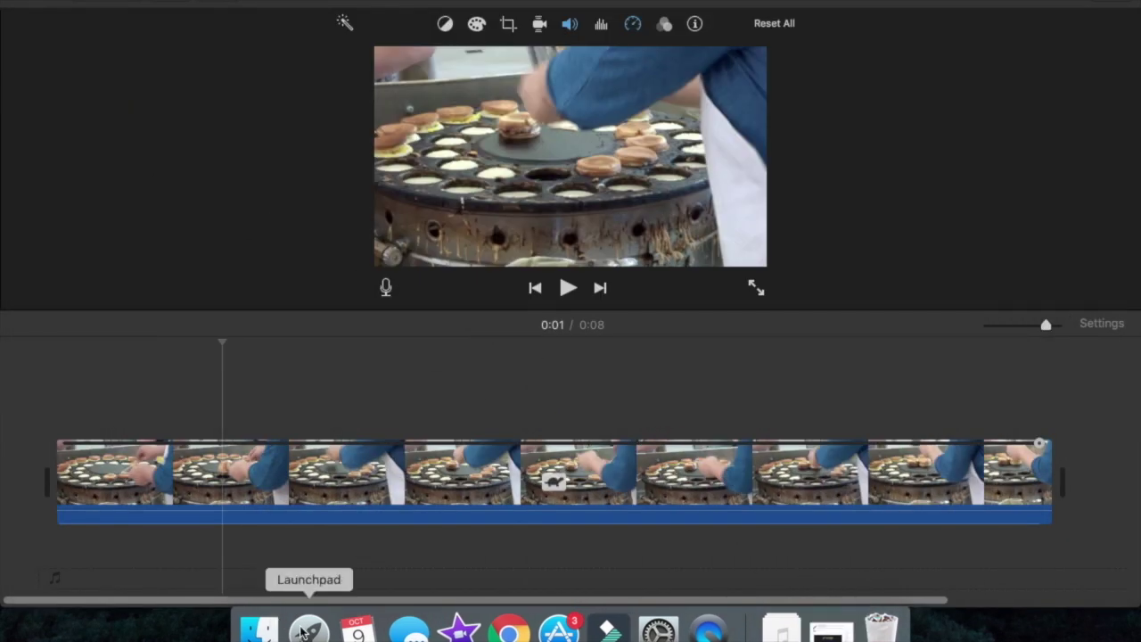
left_click(302, 631)
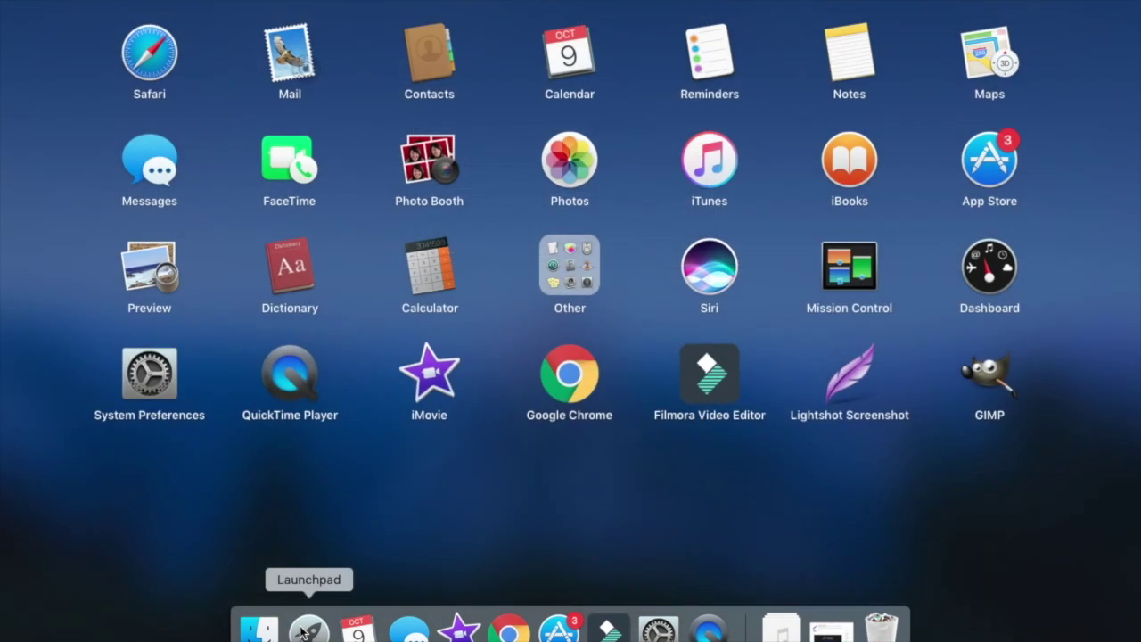
left_click(851, 383)
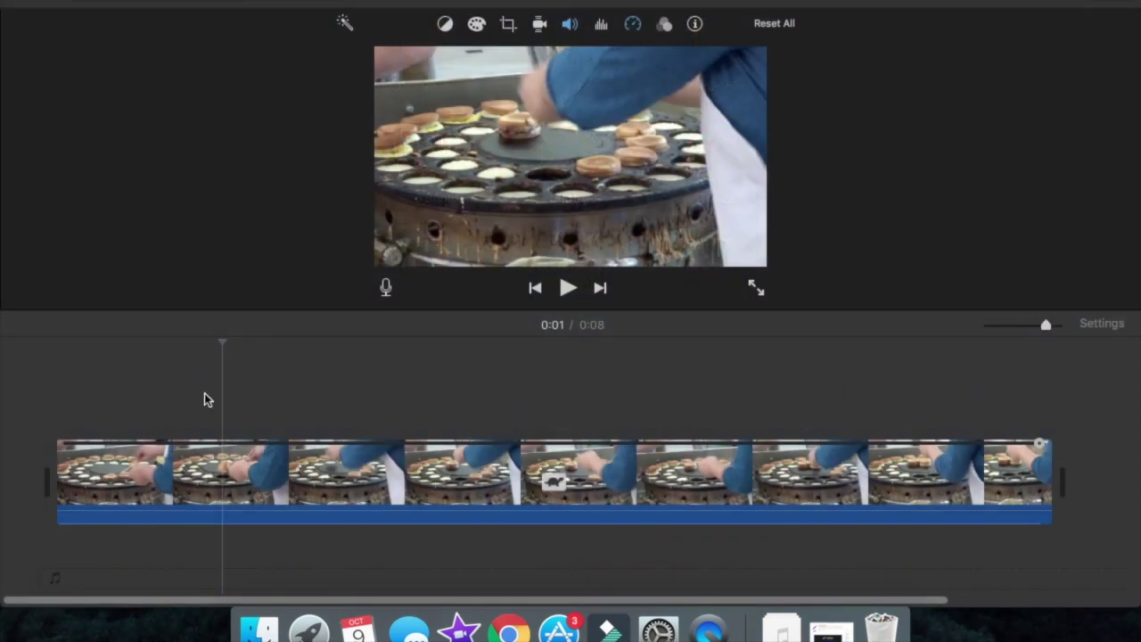
Set the playhead on the pancake clip, then deselect the clip.
left_click(228, 400)
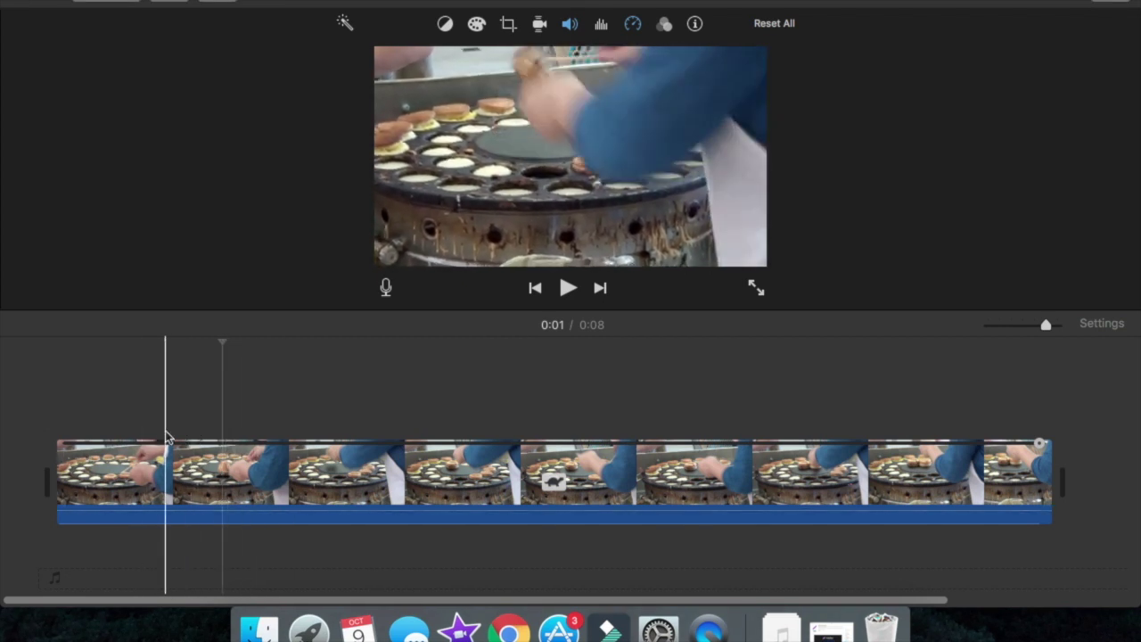
left_click(219, 453)
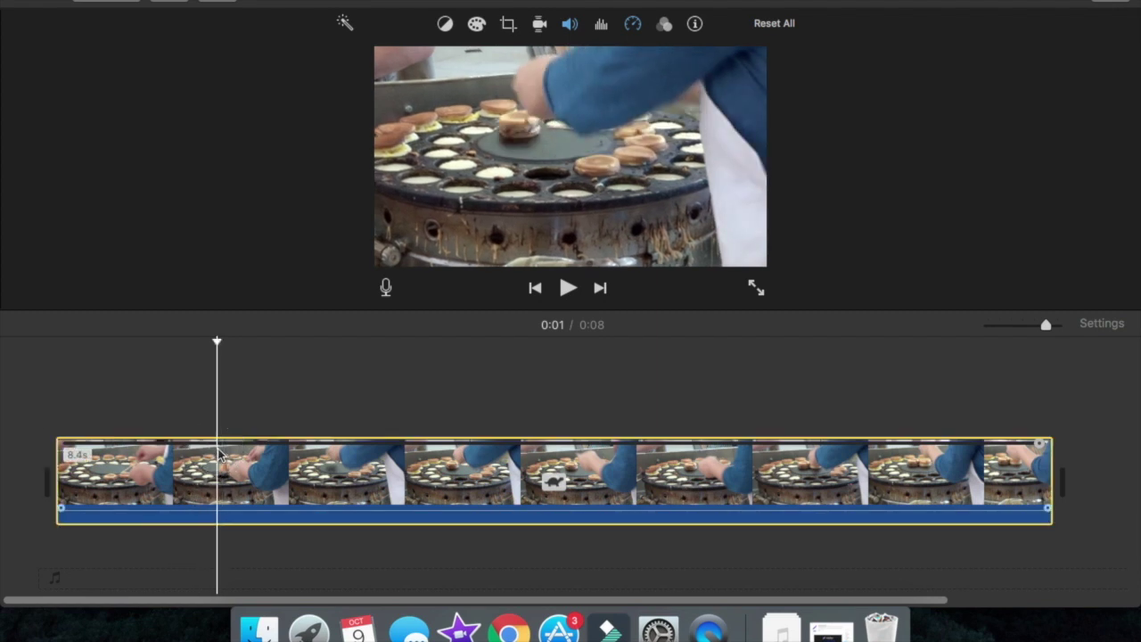
left_click(461, 420)
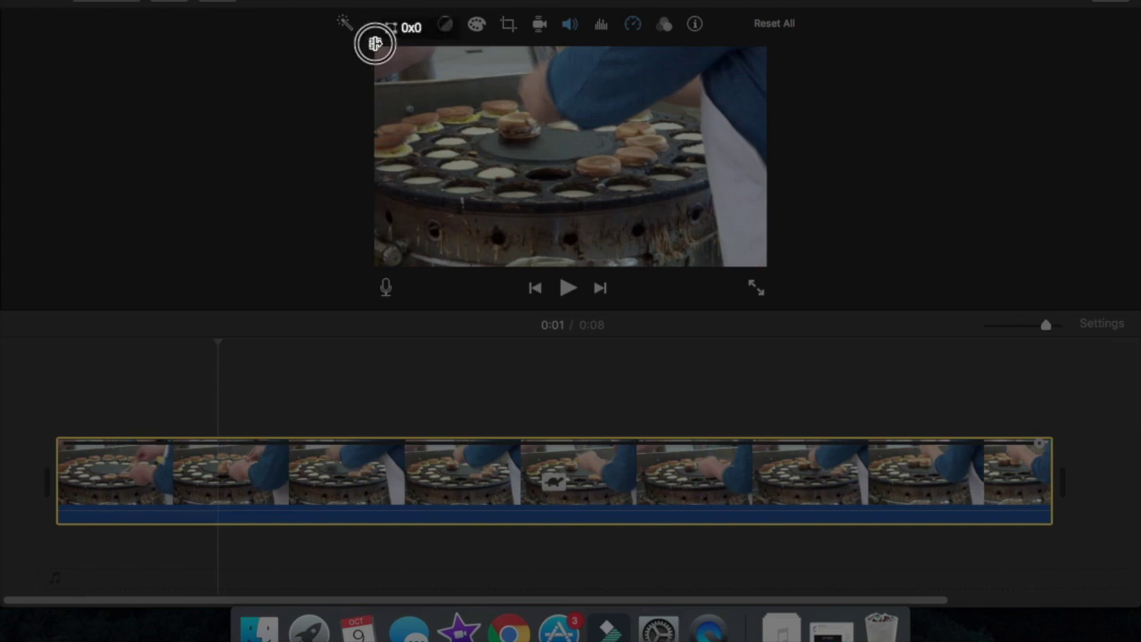
Capture a 436x245 region over the iMovie preview and set the drawing colour to Snow white.
left_click_drag(372, 41, 765, 267)
left_click_drag(372, 41, 373, 44)
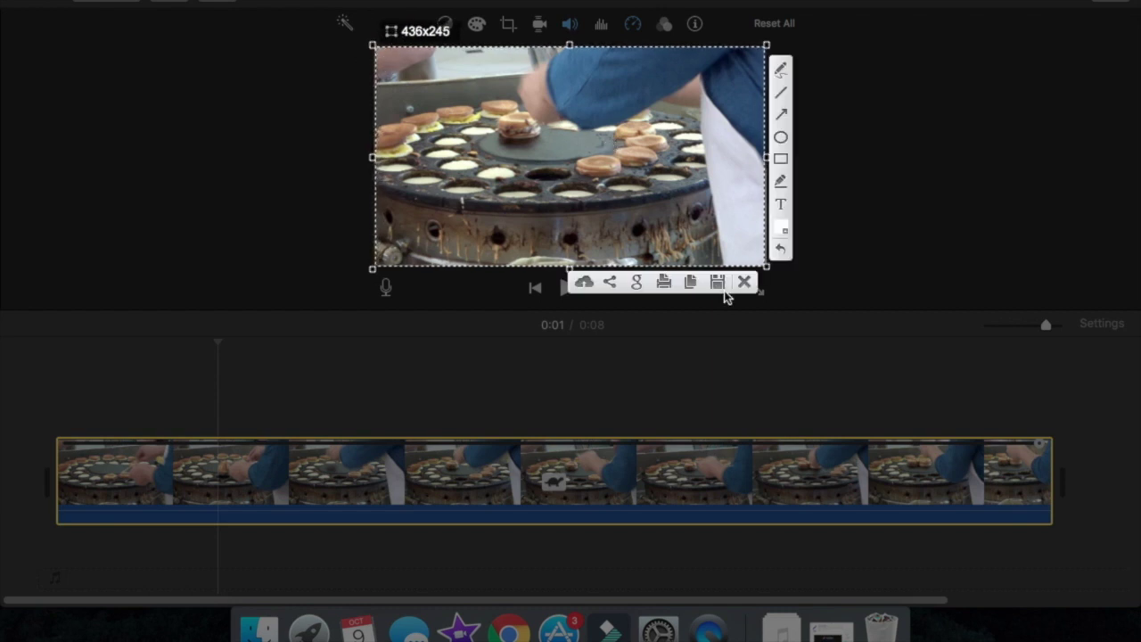
left_click(781, 234)
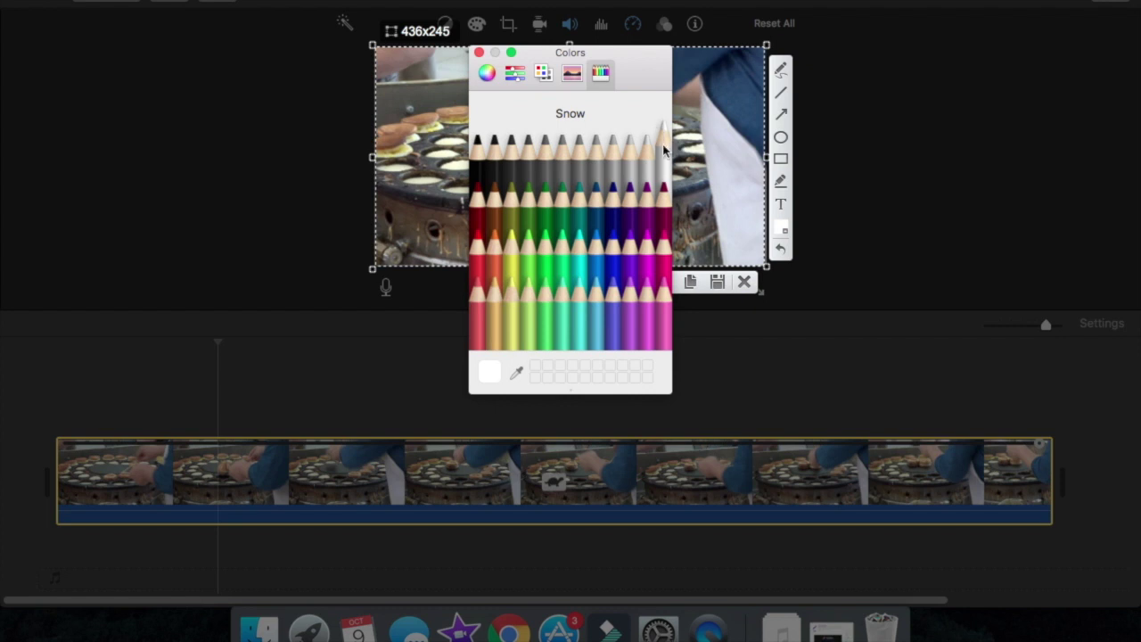
left_click(478, 52)
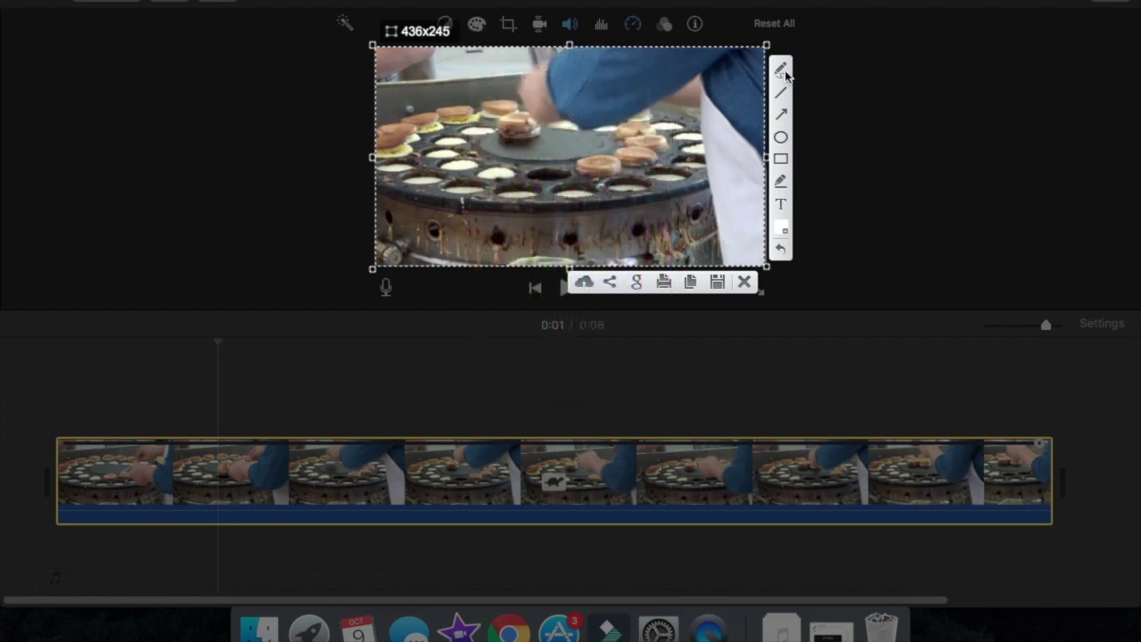
Draw white pencil scribbles around the central pancake and start saving the capture.
left_click(782, 70)
key("Escape")
mouse_move(496, 142)
left_mouse_down()
mouse_move(474, 157)
mouse_move(496, 167)
mouse_move(526, 148)
mouse_move(533, 164)
mouse_move(544, 138)
mouse_move(554, 151)
mouse_move(587, 145)
mouse_move(463, 132)
mouse_move(482, 113)
mouse_move(494, 121)
mouse_move(478, 111)
mouse_move(502, 100)
mouse_move(494, 88)
left_mouse_up()
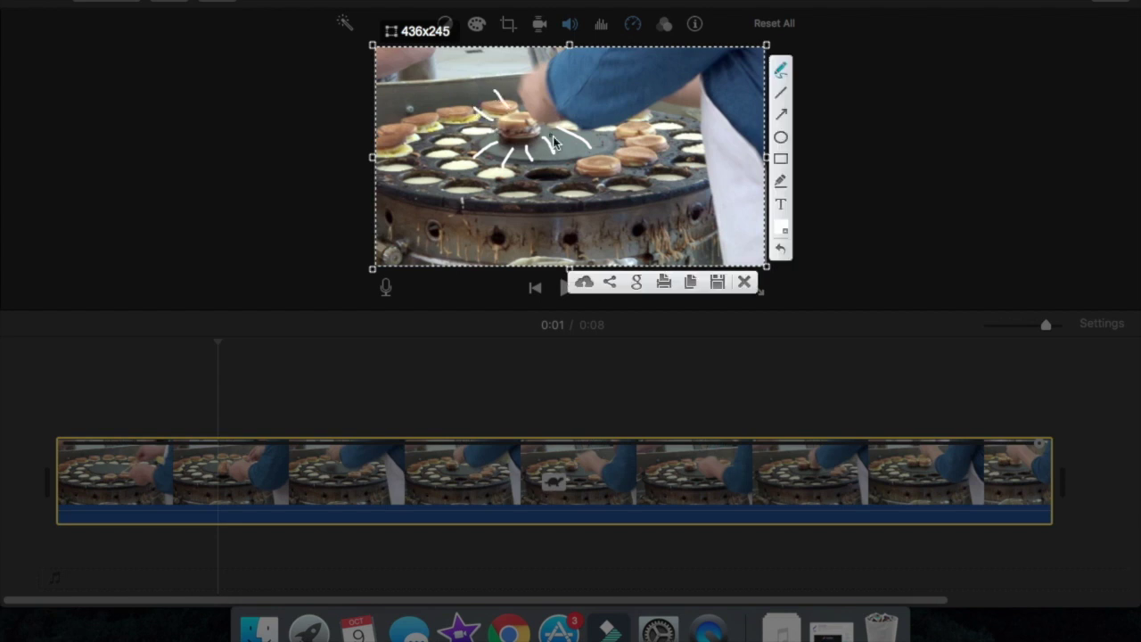
left_click(718, 295)
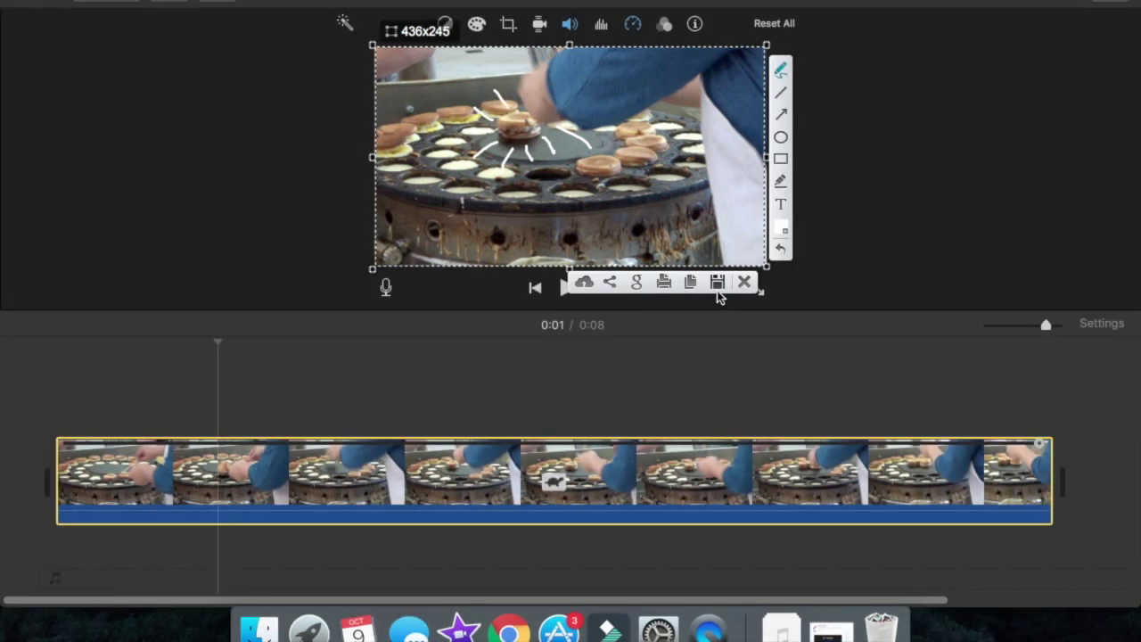
left_click(719, 281)
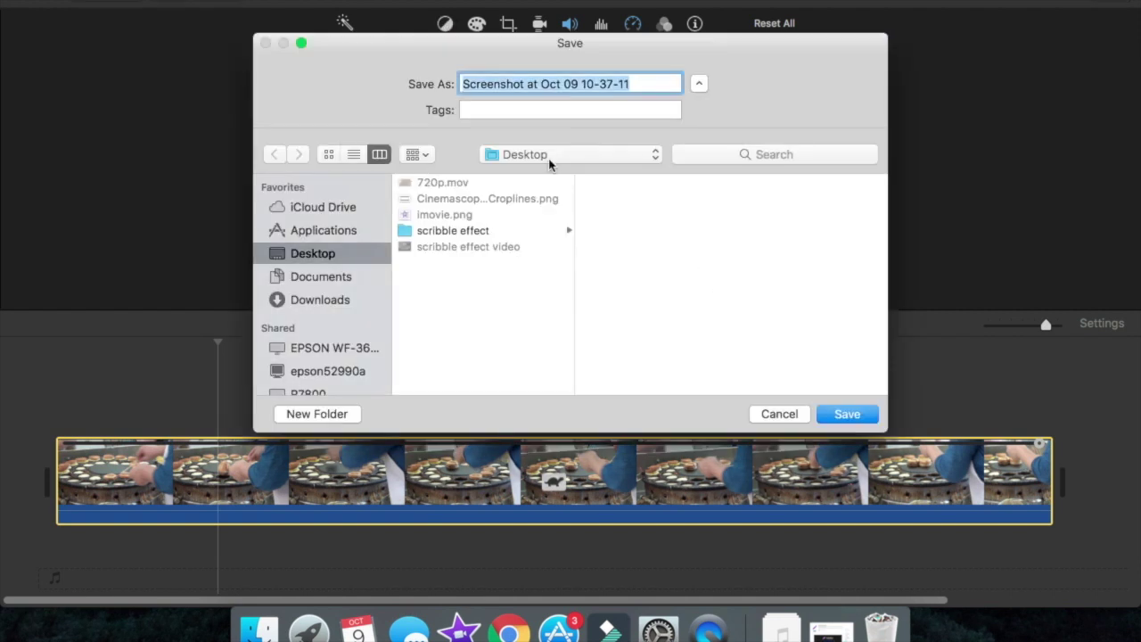
Create a new 'scribble' folder on the Desktop as the save location.
left_click(549, 162)
left_click(550, 158)
left_click(549, 159)
left_click(548, 157)
left_click(308, 416)
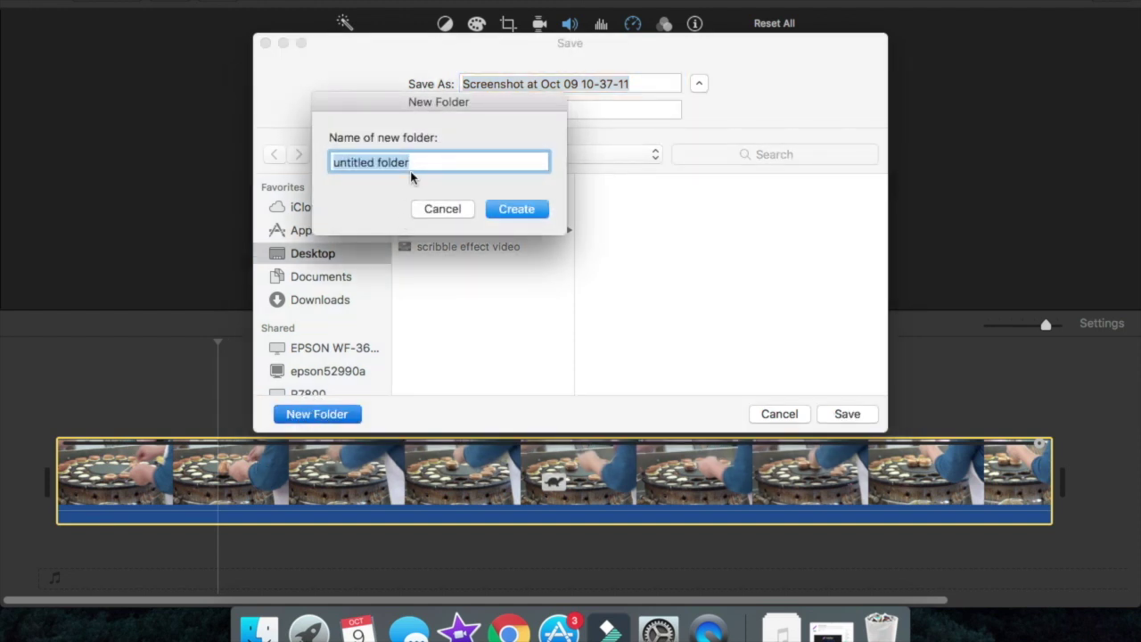
key("BackSpace")
type("scr")
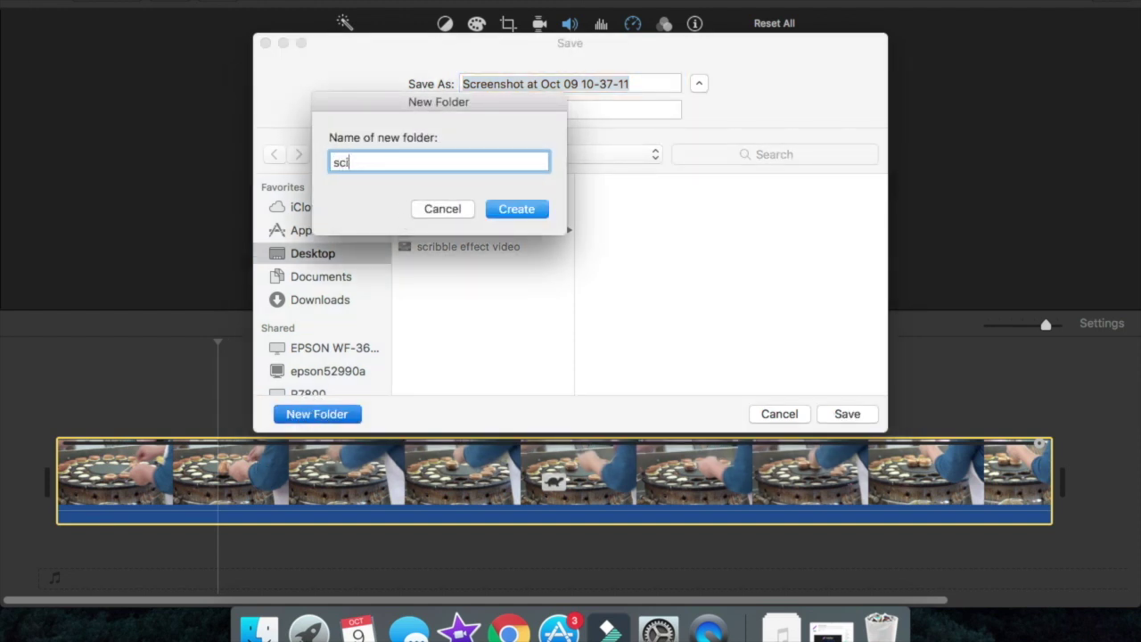
type("ibble")
left_click(504, 207)
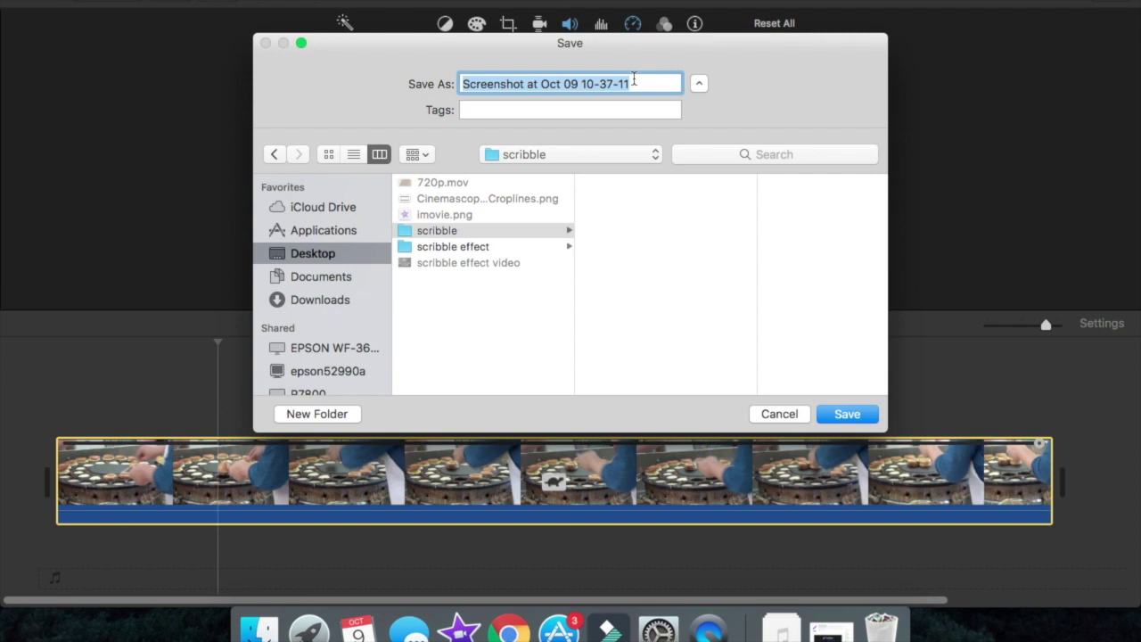
Save the capture there as 'scribble 1'.
key("BackSpace")
type("sc")
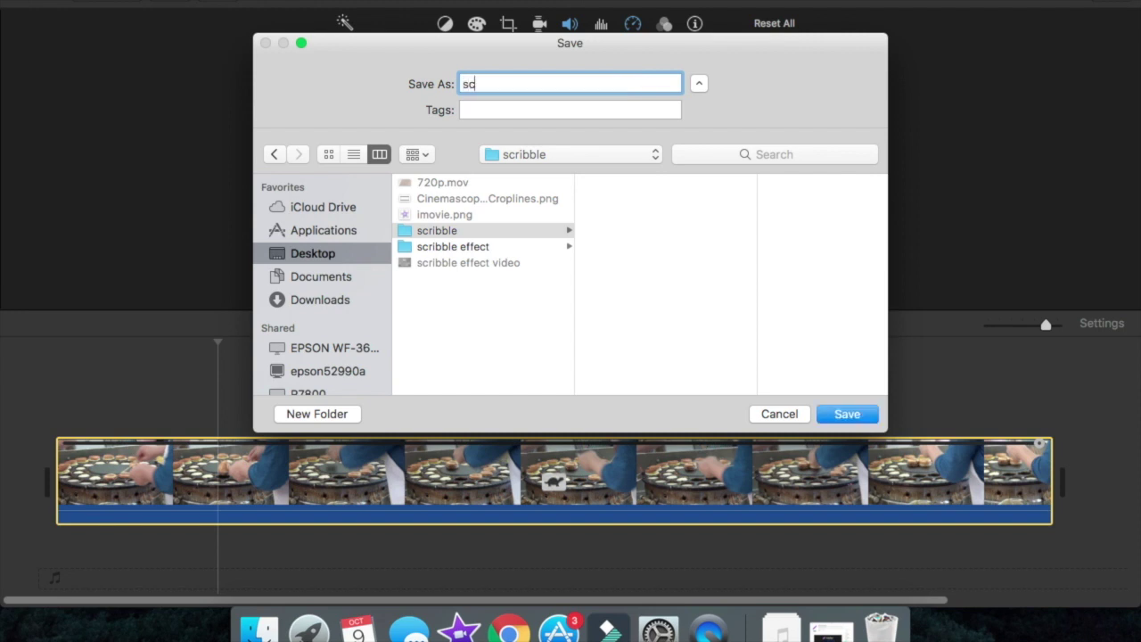
type("ribble 1")
left_click(830, 418)
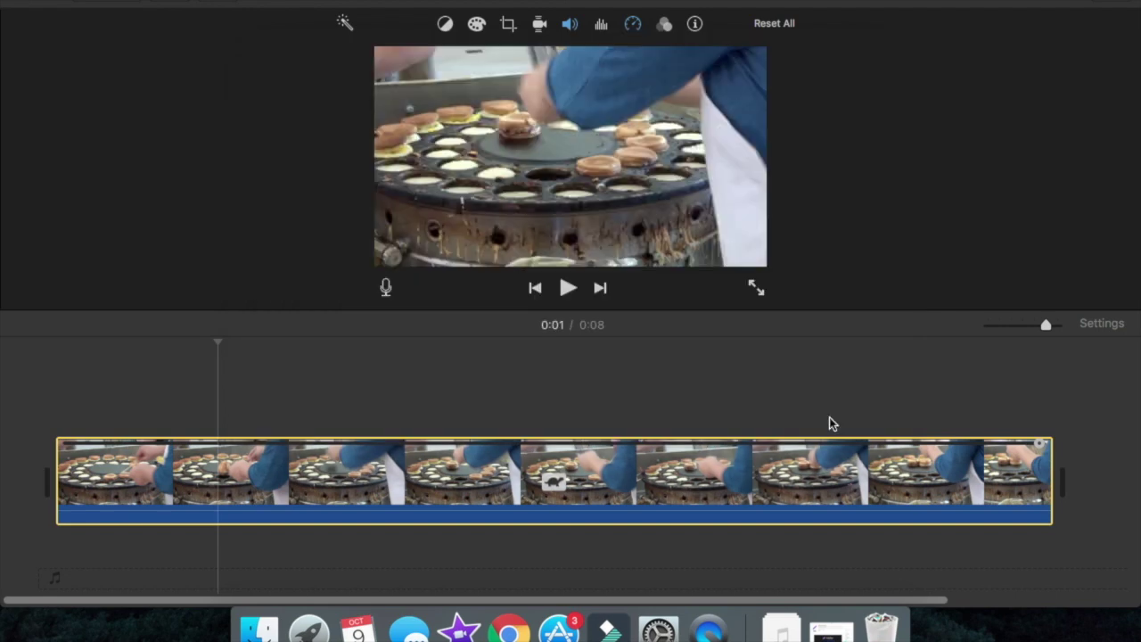
Check that scribble 1.png is inside the Desktop scribble folder.
left_click(39, 4)
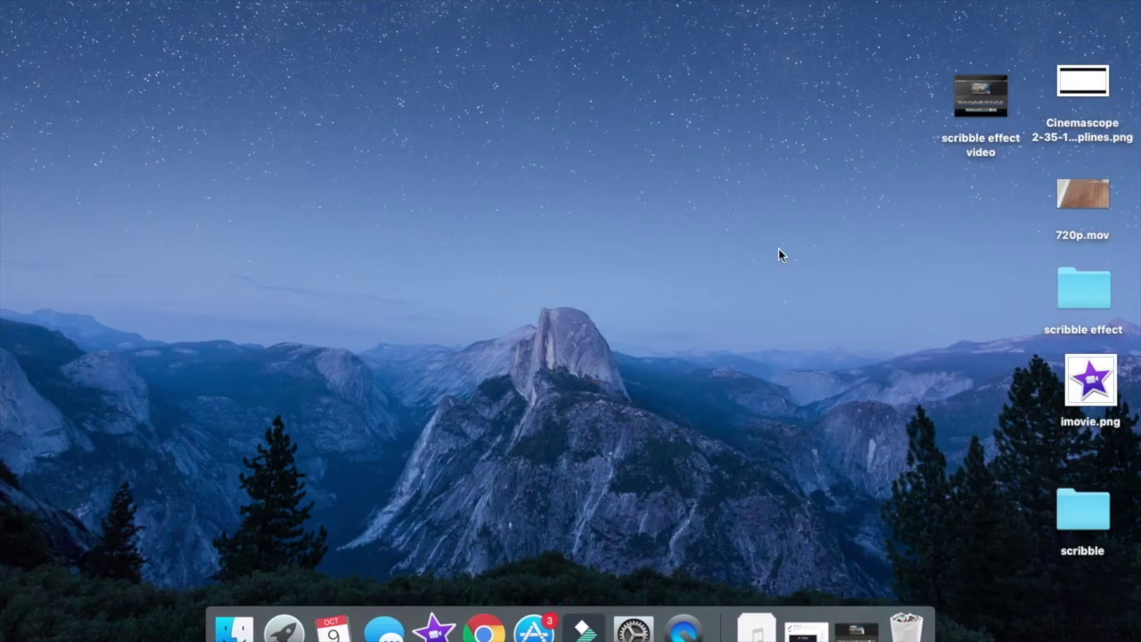
mouse_move(1074, 517)
left_mouse_down()
mouse_move(1006, 636)
mouse_move(976, 582)
left_mouse_up()
left_click(893, 522)
left_click(988, 572)
double_click(987, 572)
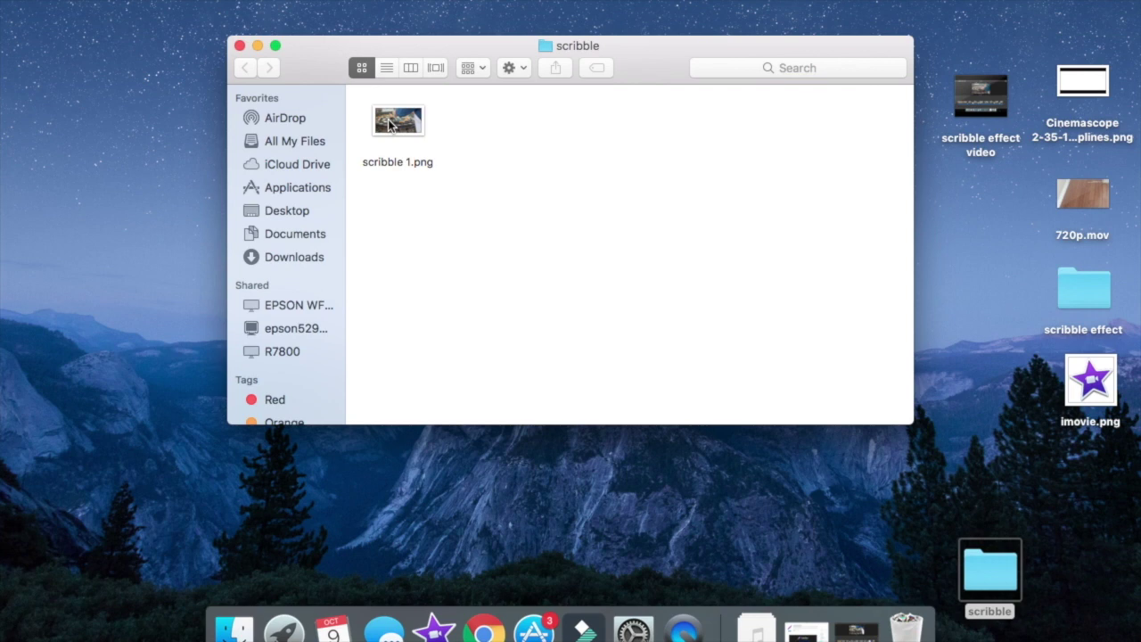
left_click(239, 46)
Add the scribble folder to the Dock and return to iMovie.
left_click_drag(963, 584, 996, 626)
left_click(925, 547)
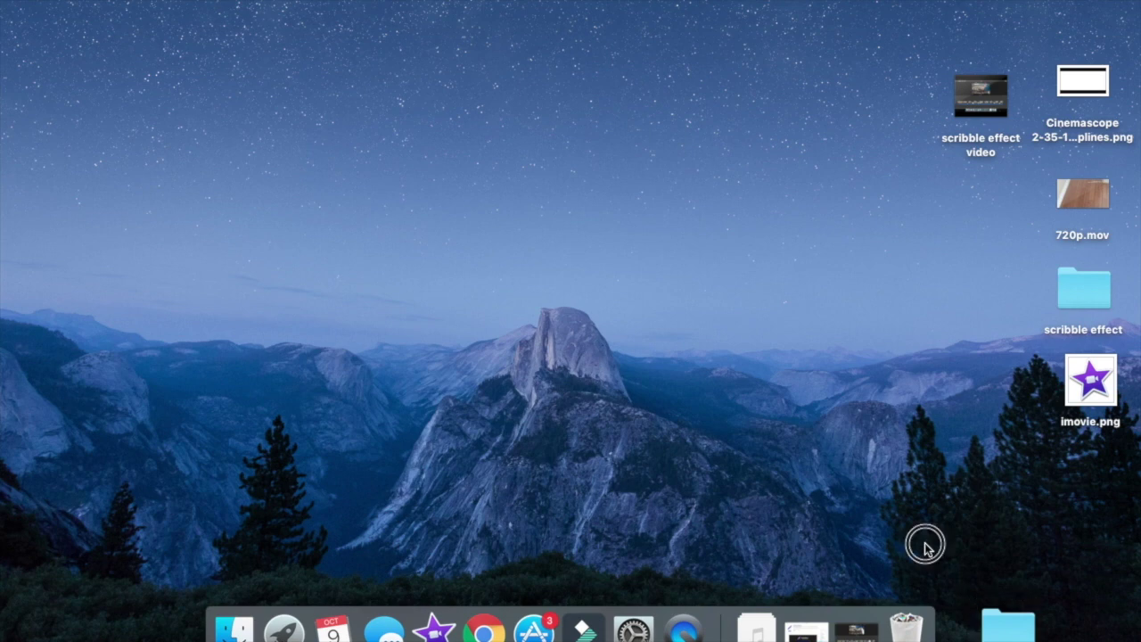
left_click(864, 631)
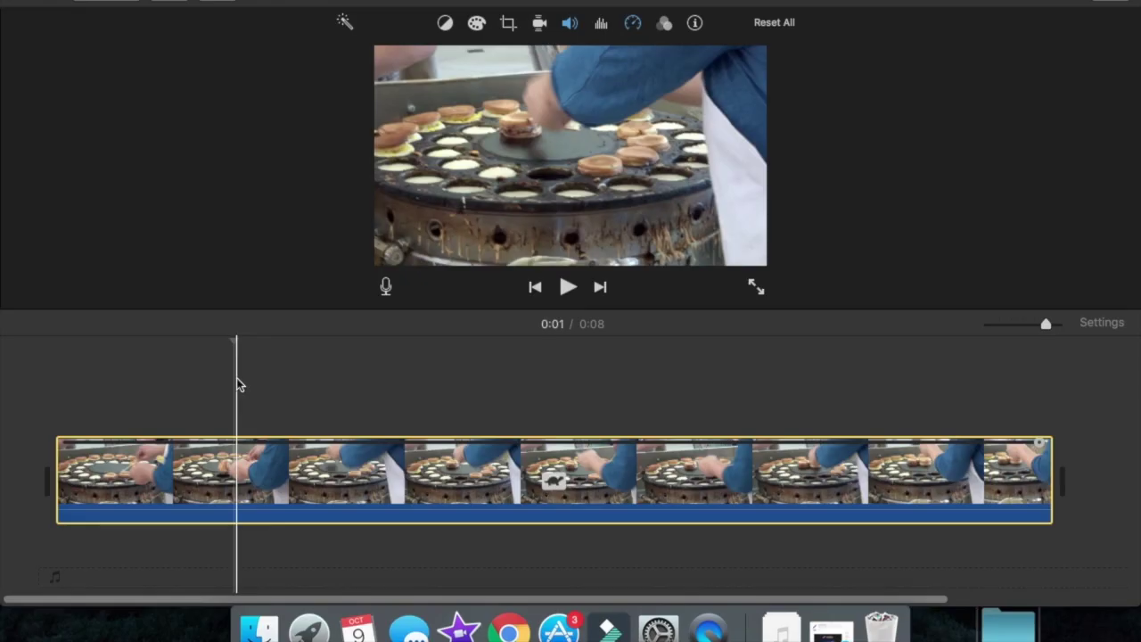
left_click(990, 635)
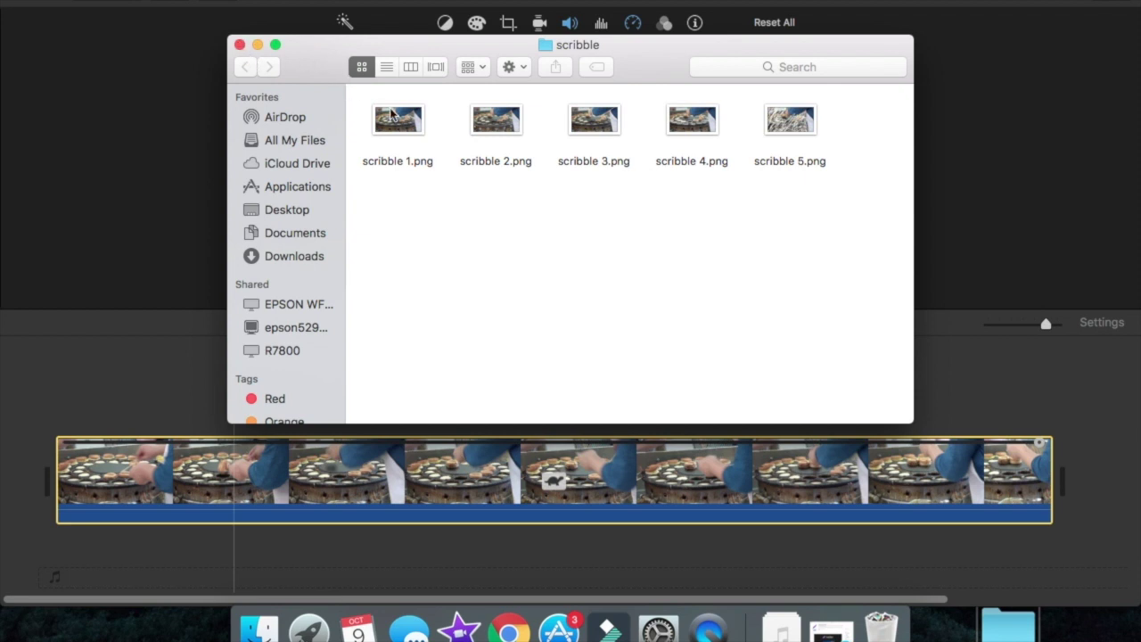
left_click(239, 44)
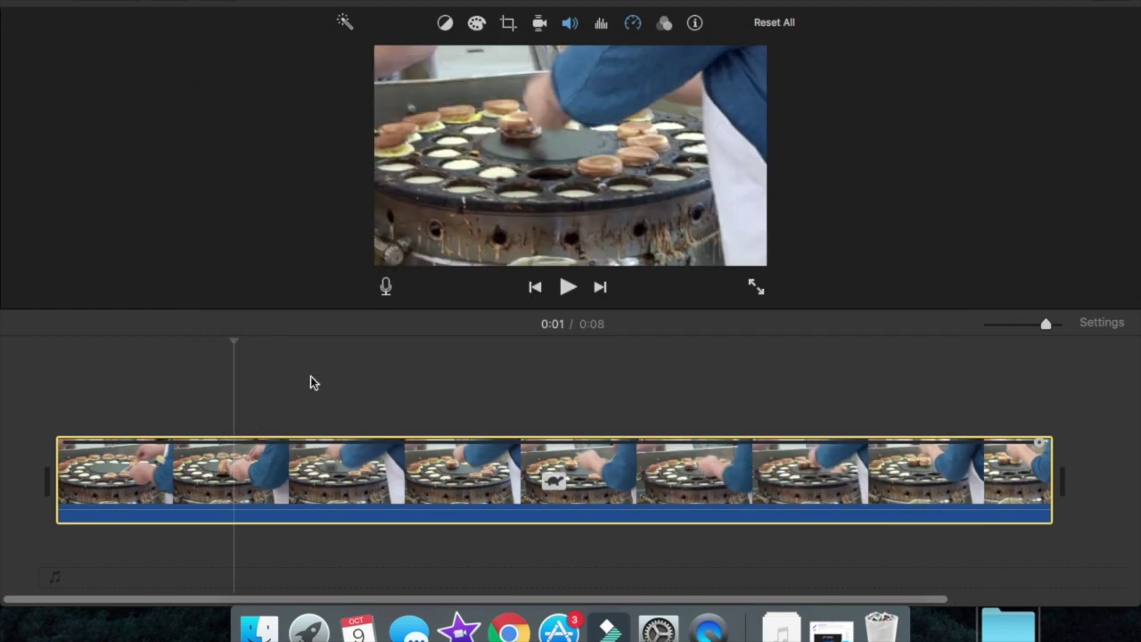
Split the pancake clip at 1.5s and open the scribble folder beside the timeline.
left_click(234, 340)
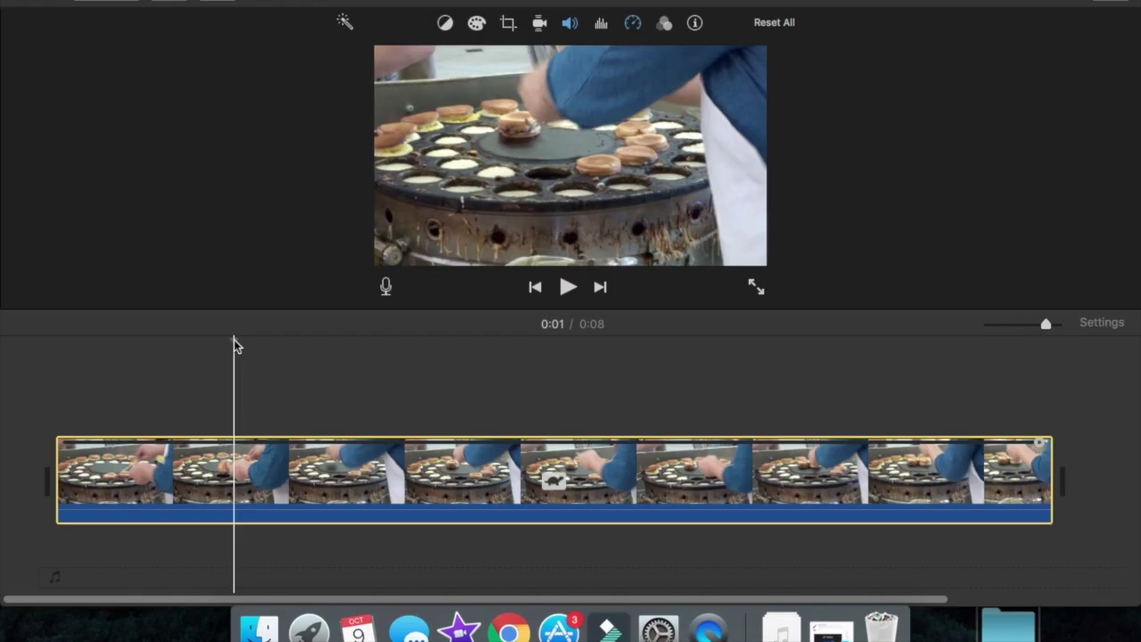
key("super+b")
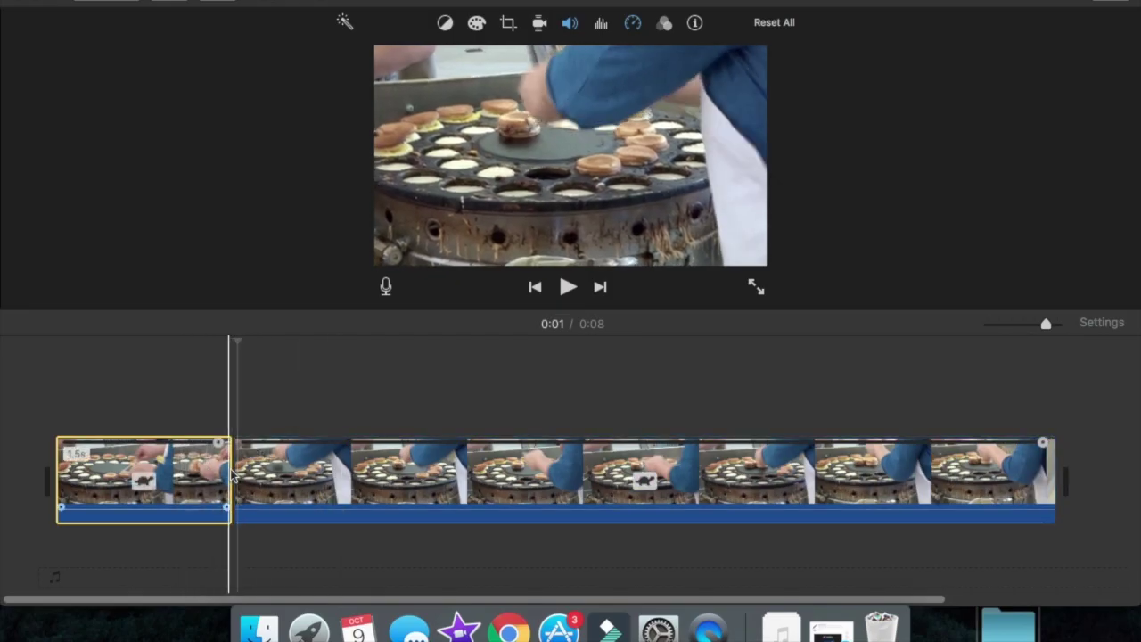
left_click(301, 473)
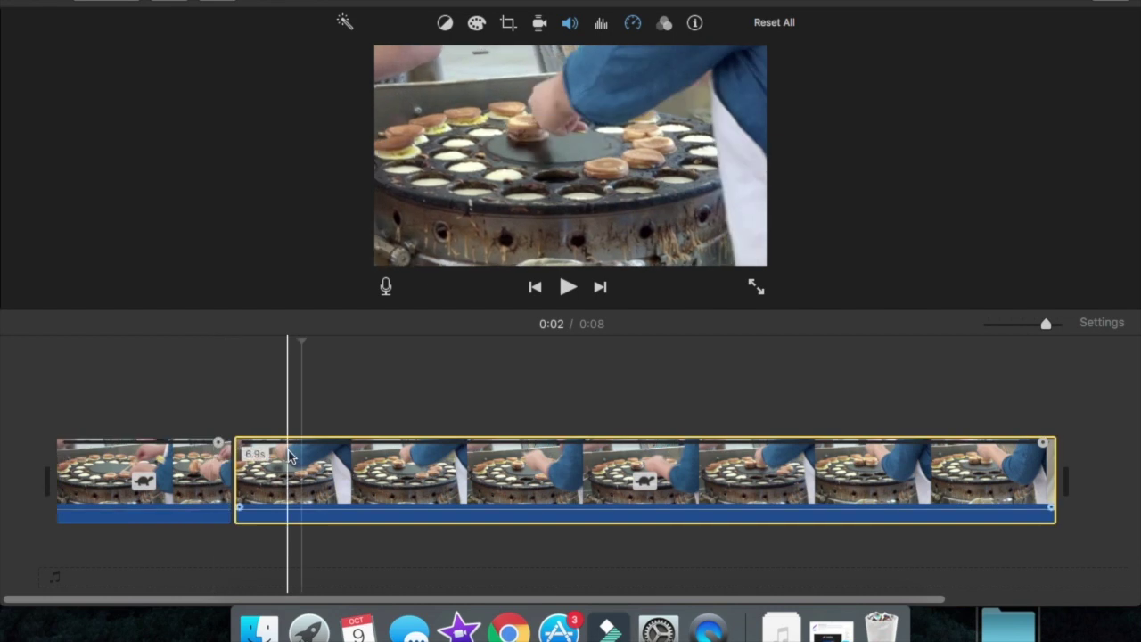
left_click(1002, 635)
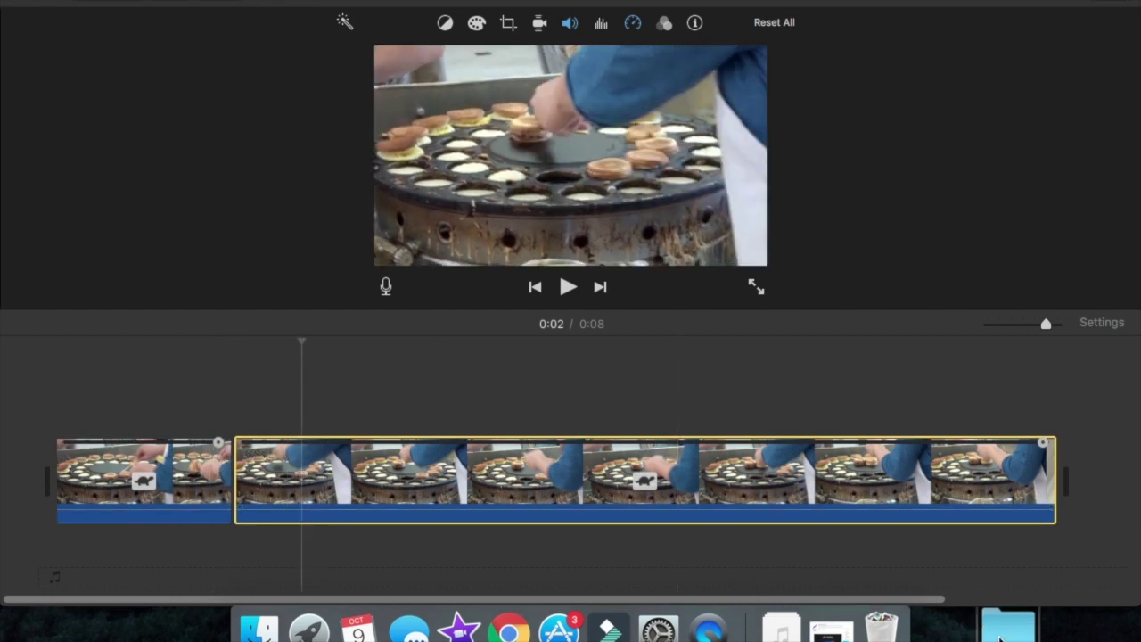
left_click_drag(669, 32, 710, 0)
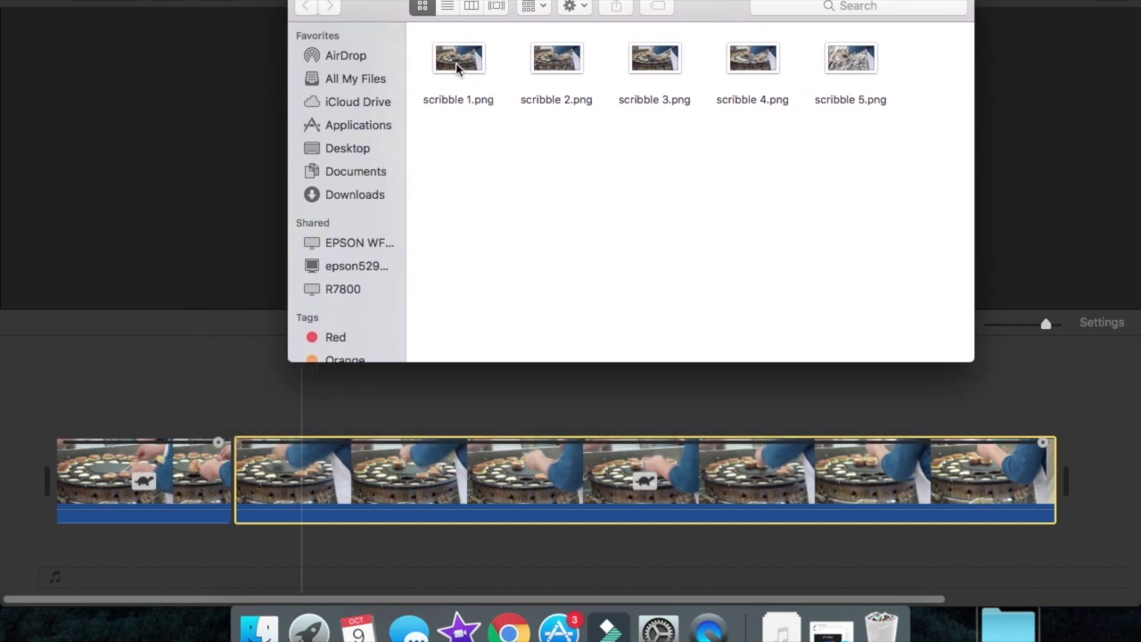
Drag scribble 1.png through scribble 5.png onto the timeline between clips, then hide Finder.
mouse_move(456, 72)
left_mouse_down()
mouse_move(458, 59)
mouse_move(249, 415)
mouse_move(237, 449)
mouse_move(259, 461)
mouse_move(241, 464)
left_mouse_up()
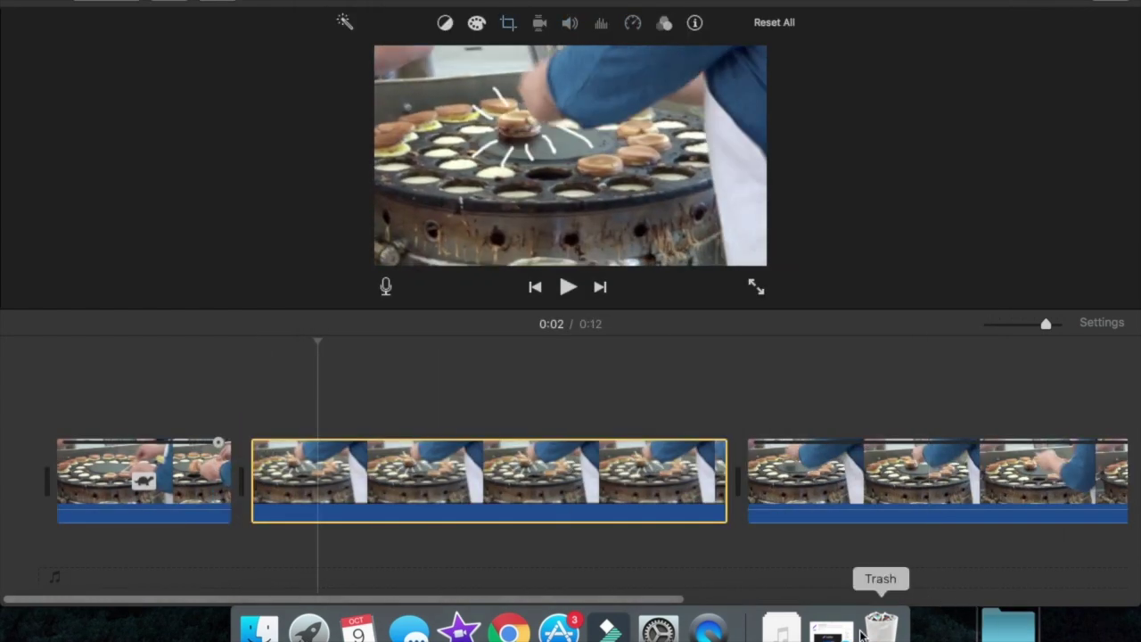
key("super+Tab")
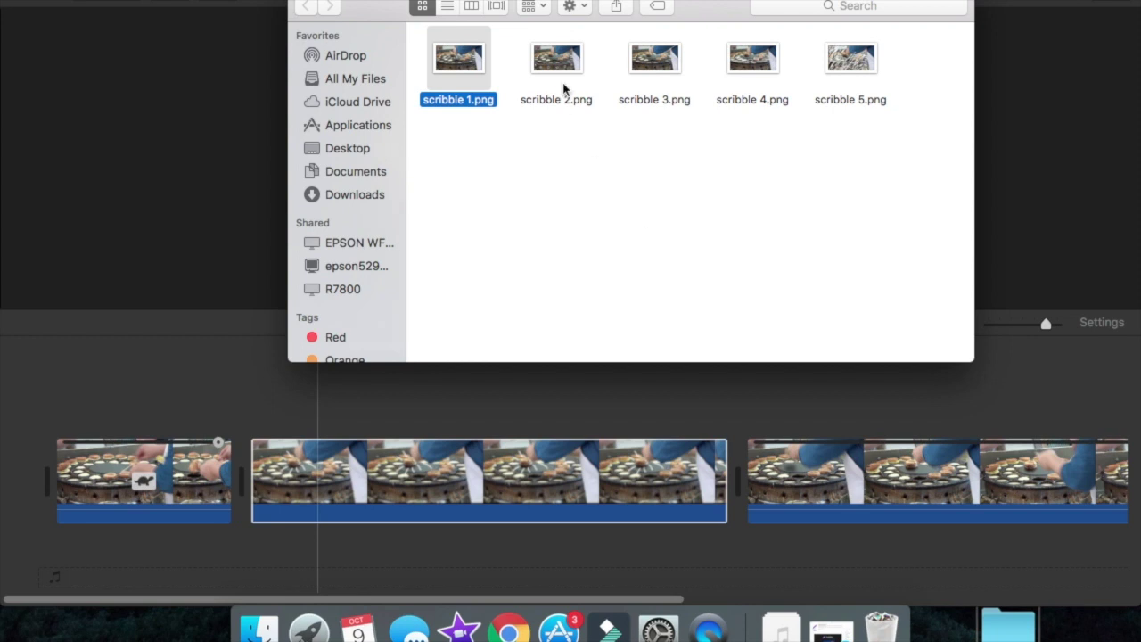
mouse_move(560, 85)
left_mouse_down()
mouse_move(542, 115)
mouse_move(639, 395)
mouse_move(743, 466)
mouse_move(738, 476)
left_mouse_up()
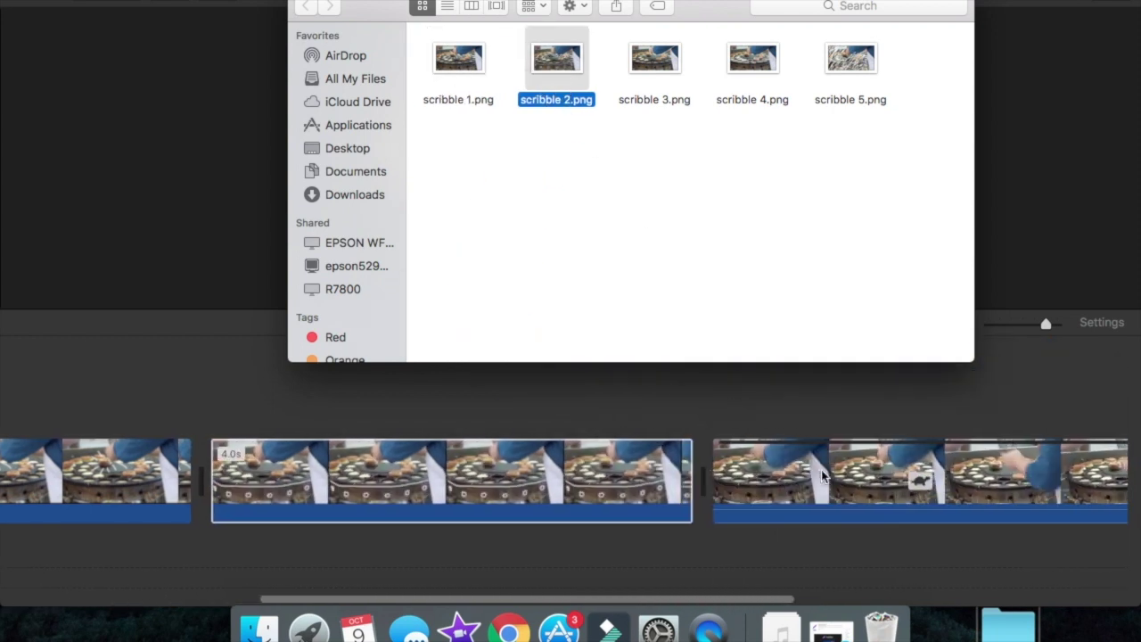
mouse_move(665, 81)
left_mouse_down()
mouse_move(657, 273)
mouse_move(583, 502)
left_mouse_up()
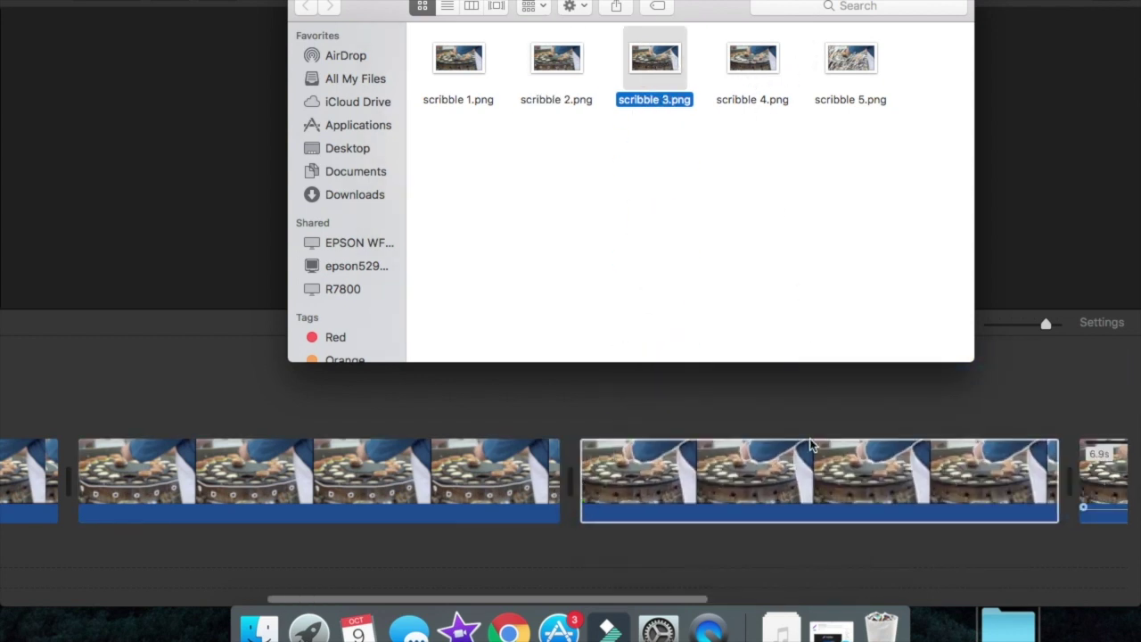
mouse_move(739, 61)
left_mouse_down()
mouse_move(683, 255)
mouse_move(601, 466)
left_mouse_up()
left_click_drag(852, 70, 581, 470)
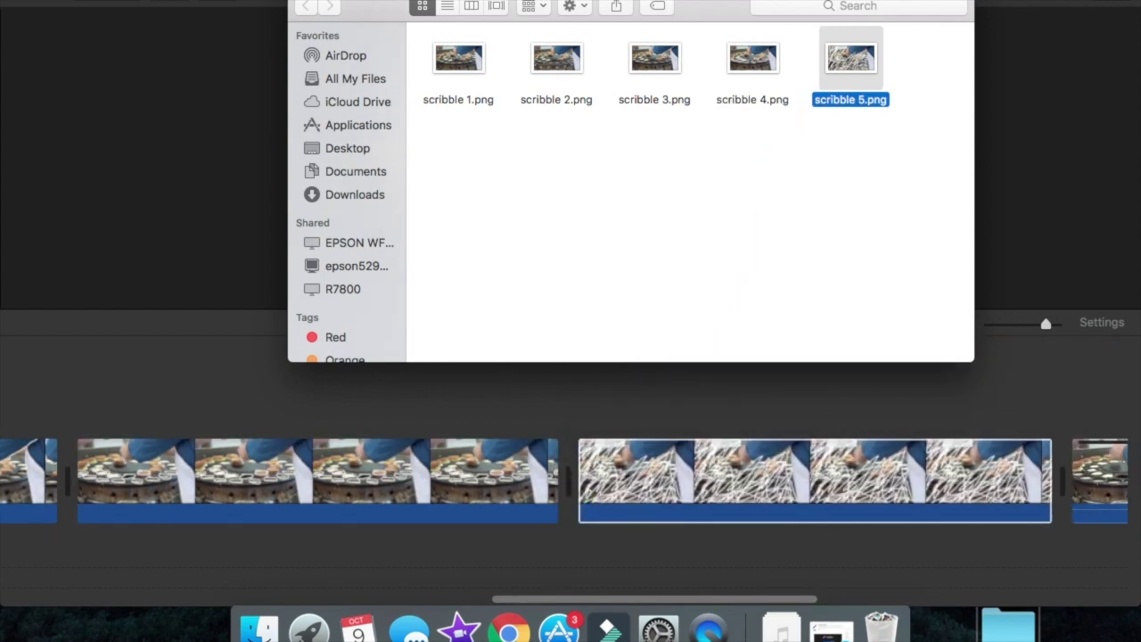
key("super+m")
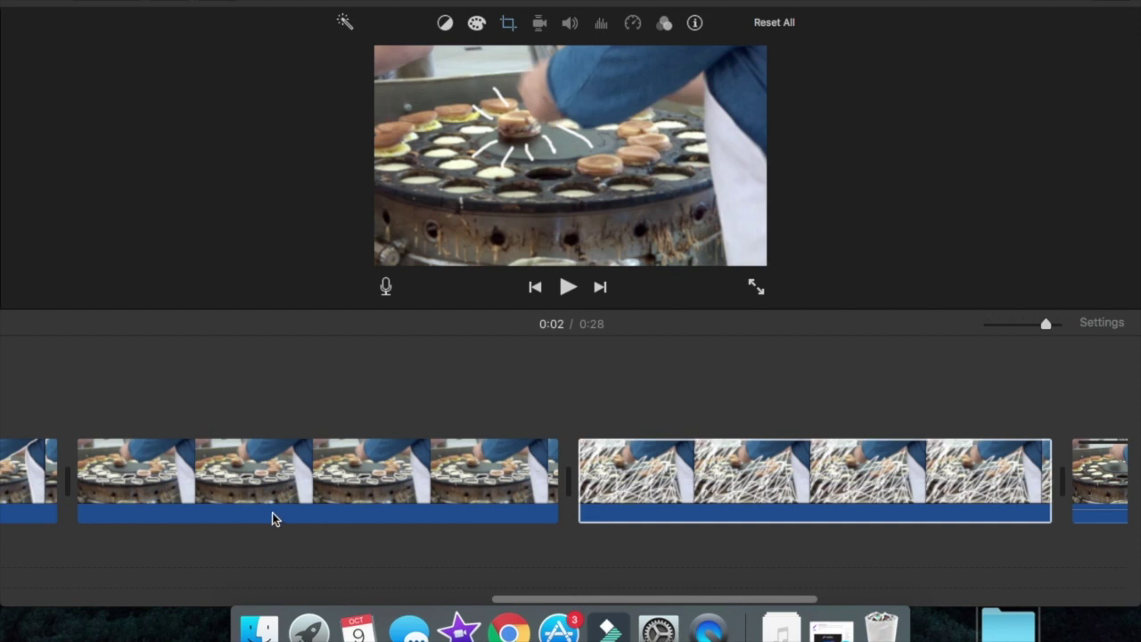
Split the first 4.0s scribble clip at the playhead and delete its right part.
scroll(272, 513, "left", 10)
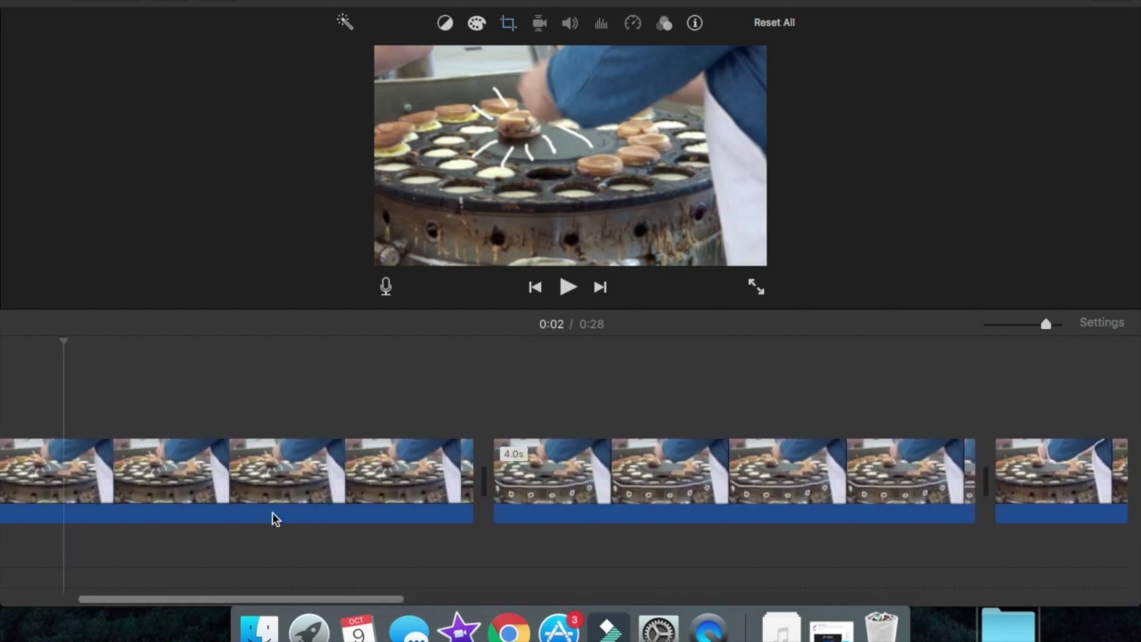
scroll(272, 512, "left", 5)
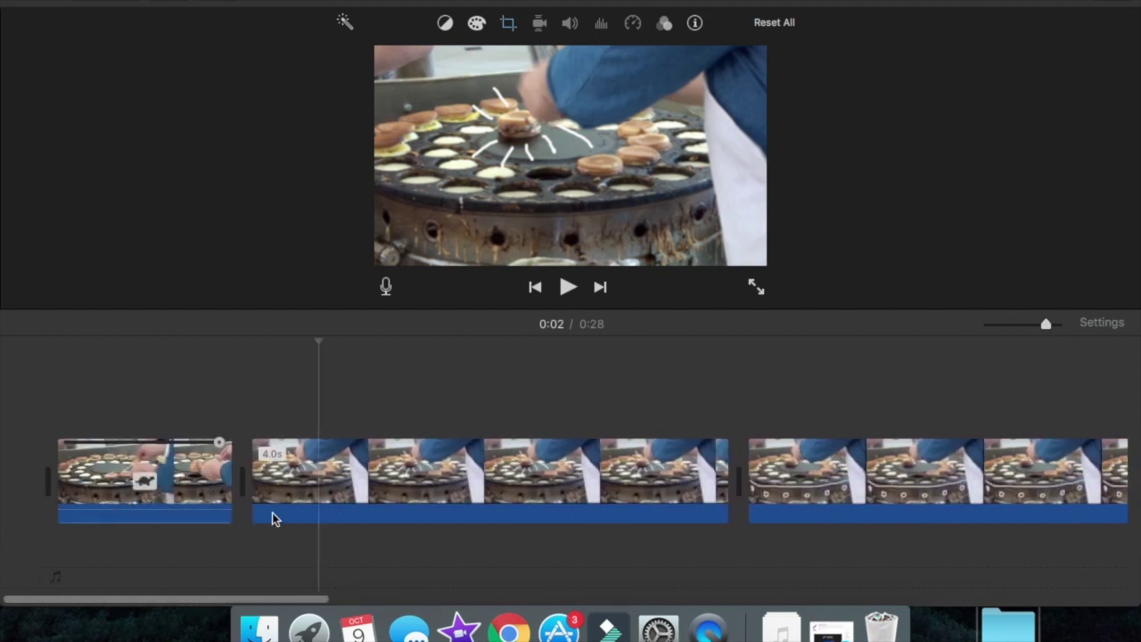
left_click(317, 434)
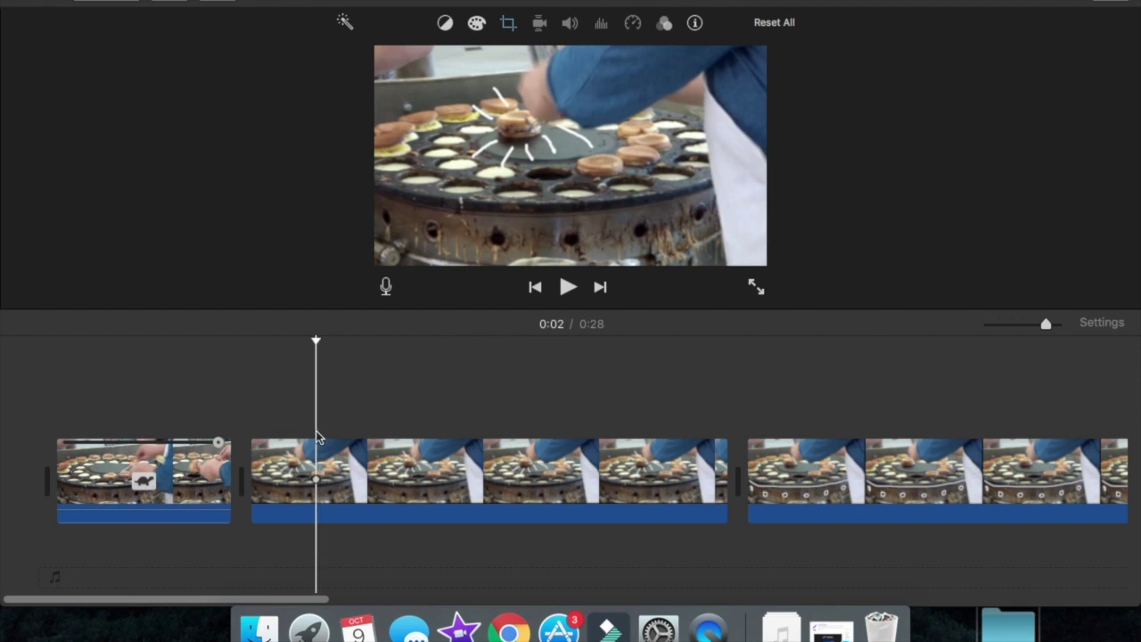
key("super+b")
left_click(389, 479)
key("super+b")
left_click(466, 489)
key("Delete")
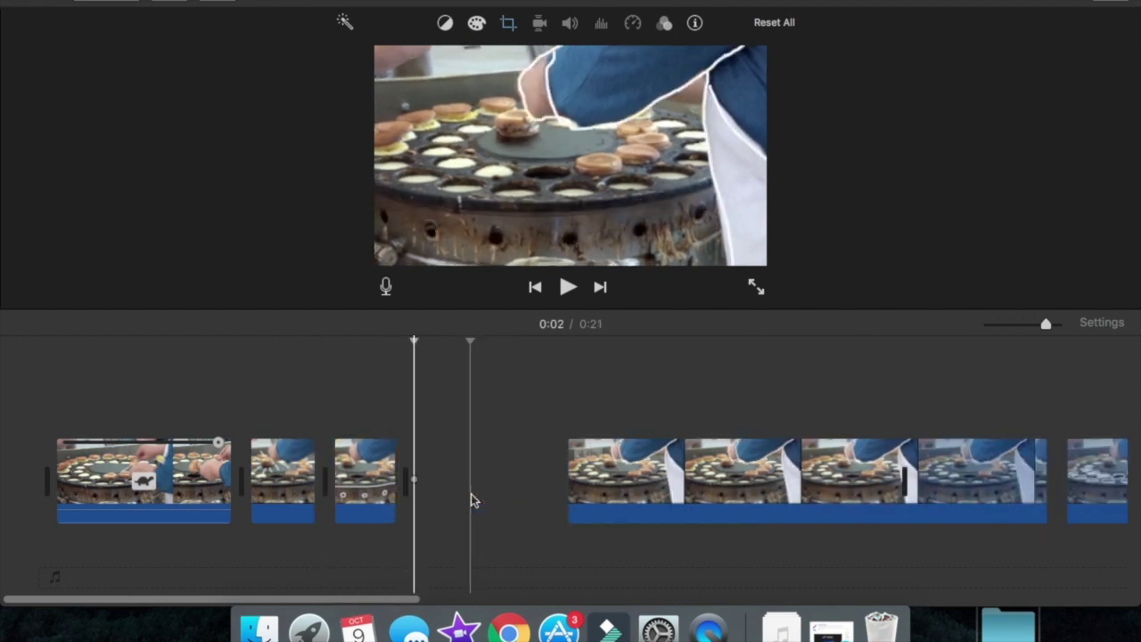
Remove the 3.6s leftover and the long part of the next 4.0s clip.
left_click(460, 481)
key("super+b")
left_click(598, 486)
key("Delete")
left_click(570, 486)
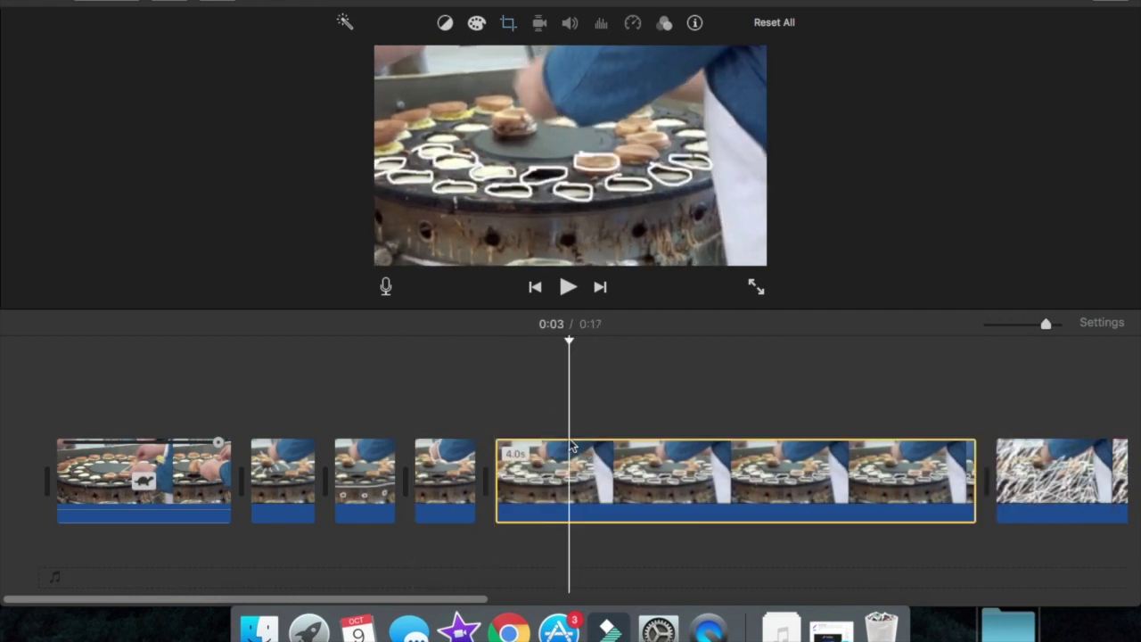
key("super+b")
left_click(622, 463)
key("Delete")
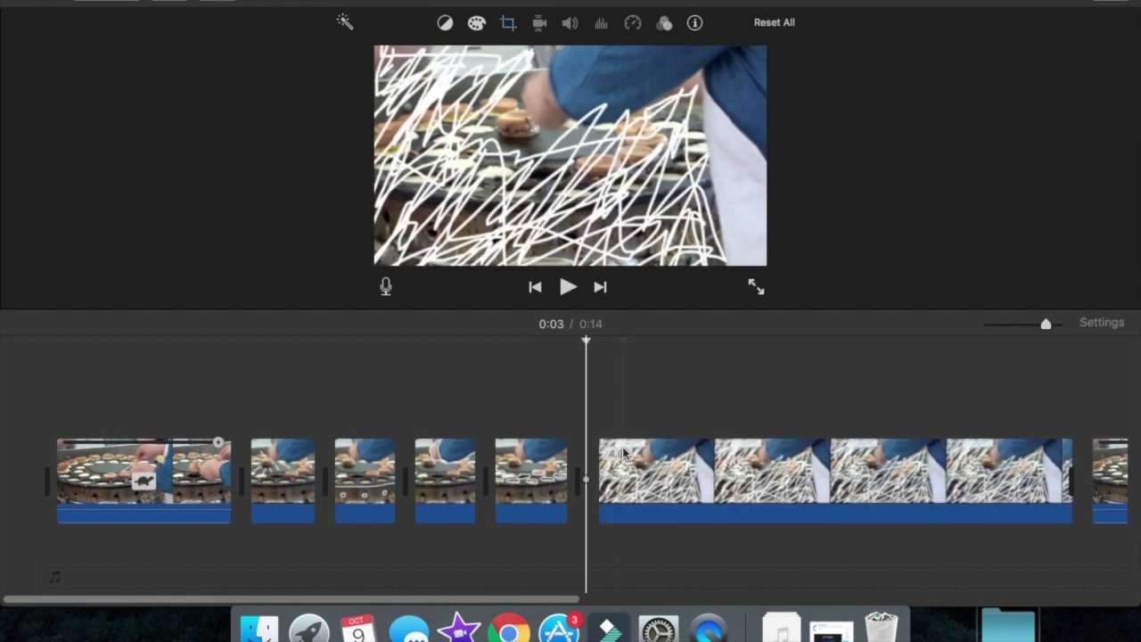
Cut the last scribble clip short, bringing the project to 0:10.
left_click(633, 453)
key("super+b")
left_click(841, 473)
key("Delete")
left_click(286, 472)
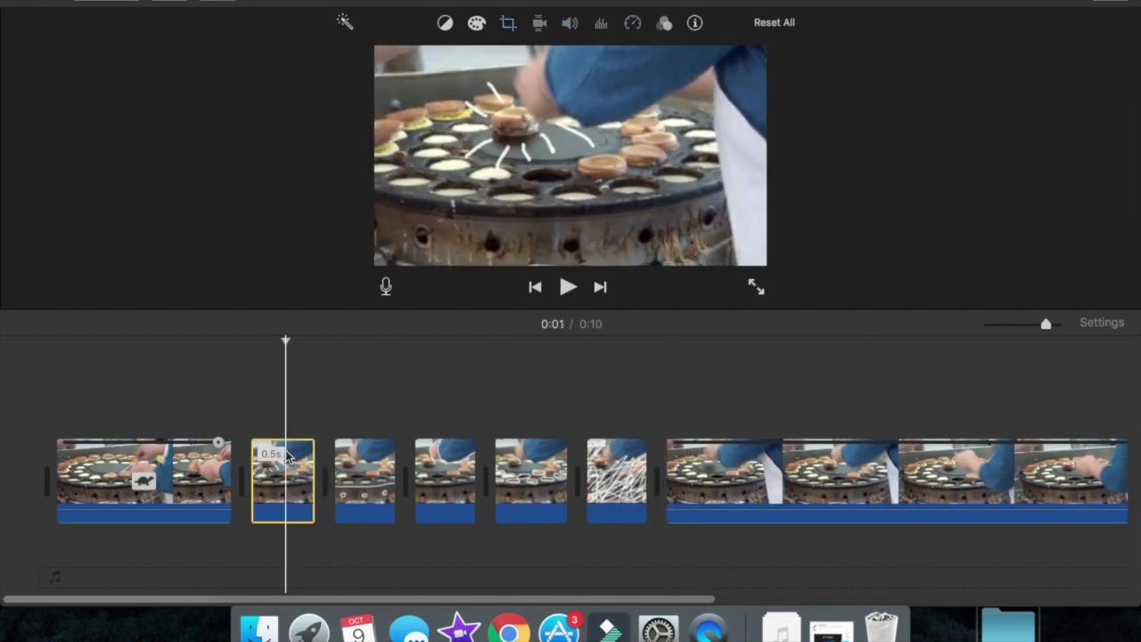
Switch the second and third clips from Ken Burns to the Fit crop style.
left_click(504, 23)
left_click(305, 59)
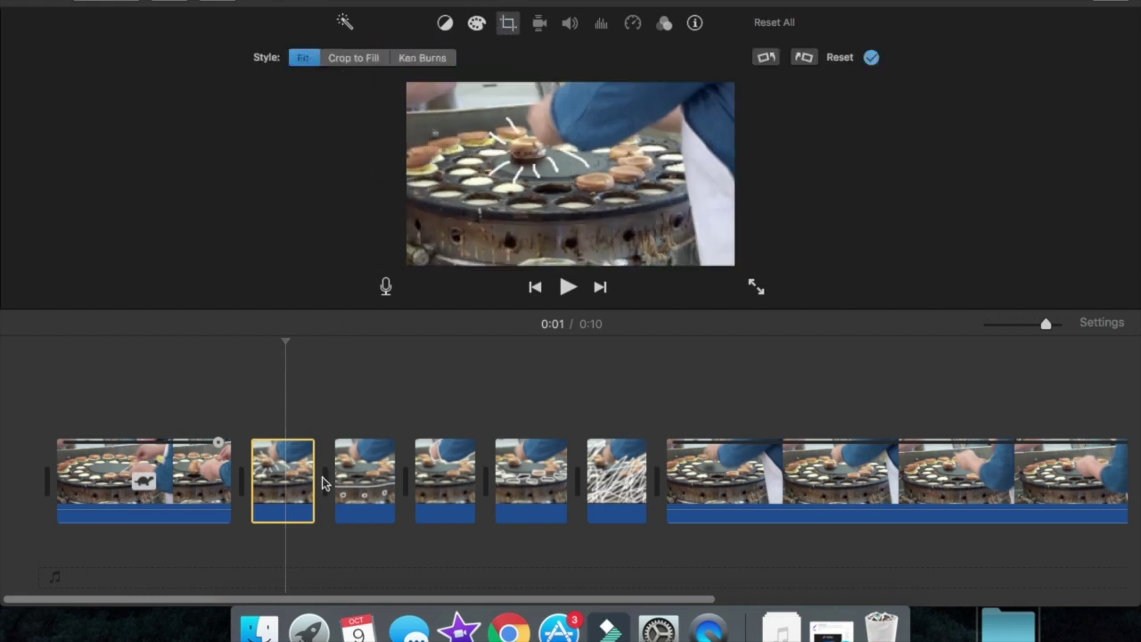
left_click(363, 490)
left_click(305, 59)
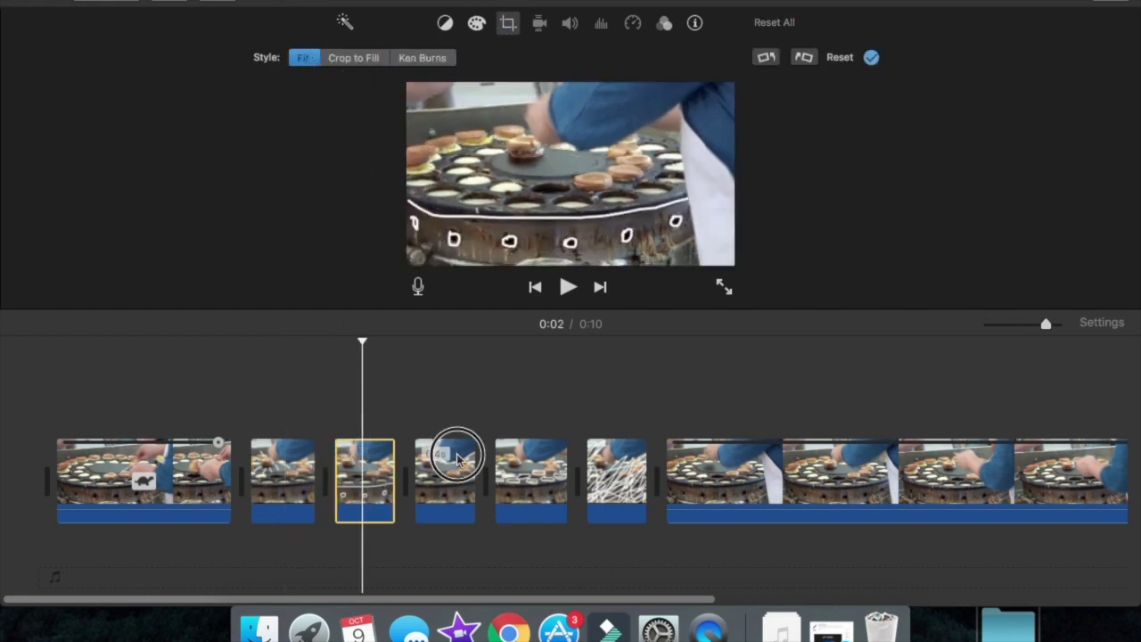
Trim the second through fifth clips and the scribble clip shorter, bringing the project to 0:09.
left_click(285, 482)
left_click_drag(310, 490, 66, 482)
left_click(219, 479)
left_click(306, 477)
left_click_drag(339, 481, 264, 488)
left_click(331, 481)
left_click_drag(375, 482, 251, 488)
left_click(388, 488)
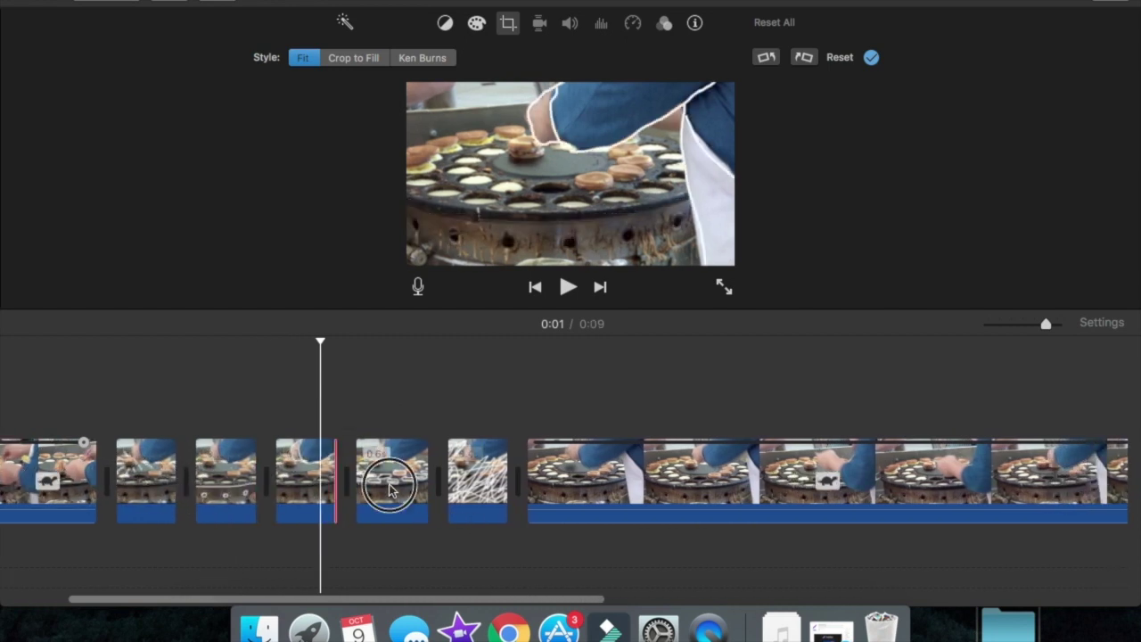
left_click_drag(428, 484, 167, 484)
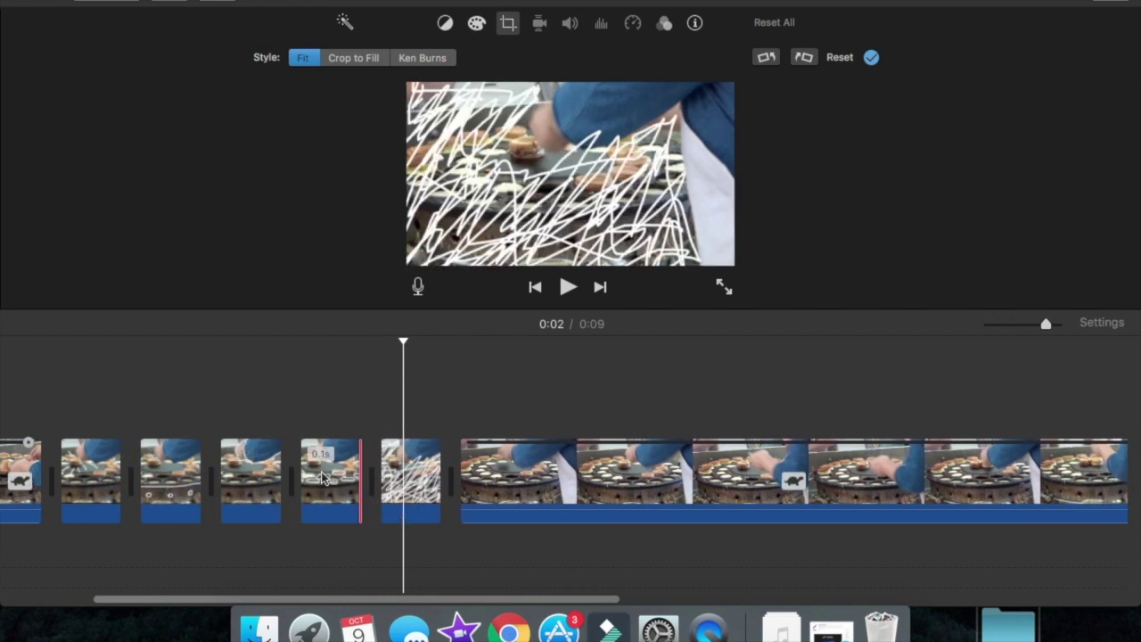
left_click(397, 486)
mouse_move(430, 479)
left_mouse_down()
mouse_move(166, 479)
mouse_move(174, 496)
left_mouse_up()
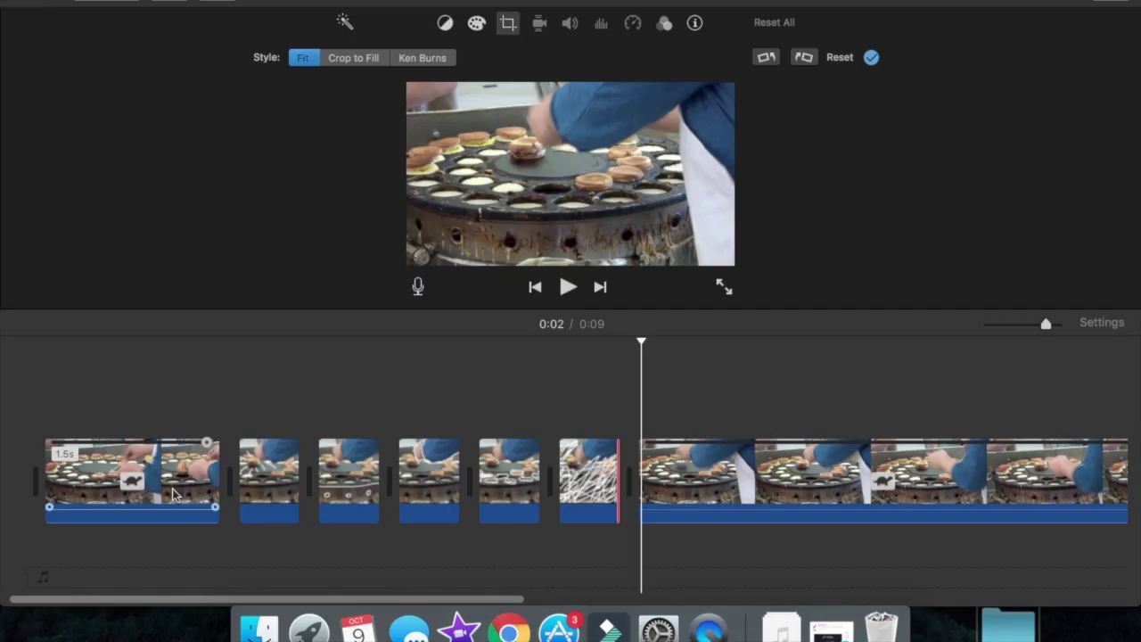
scroll(183, 413, "left", 2)
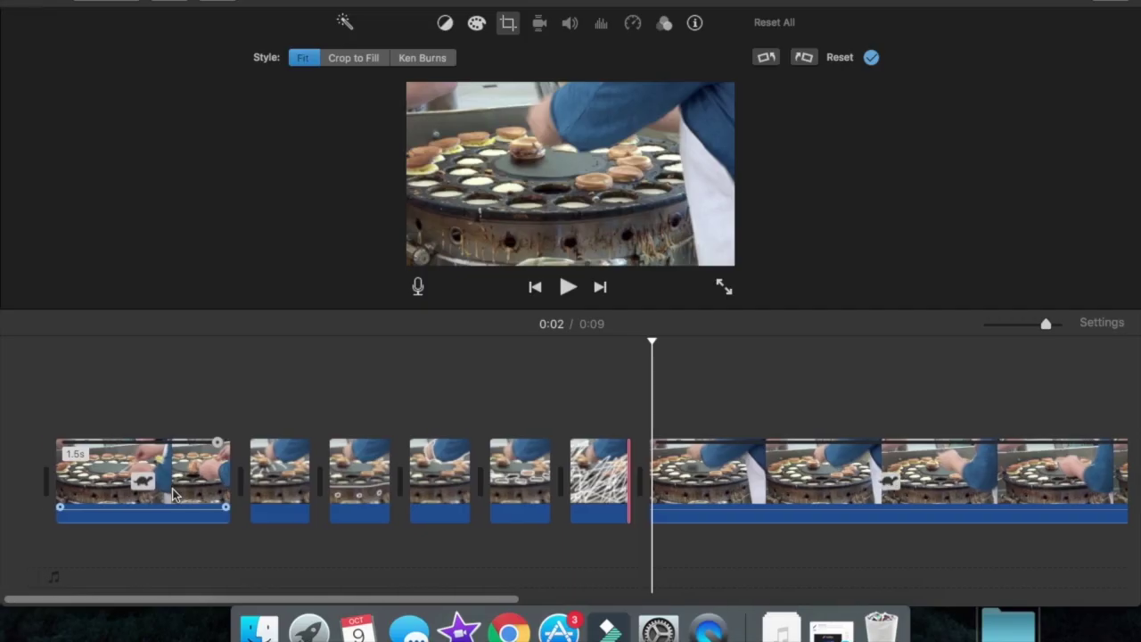
left_click(214, 399)
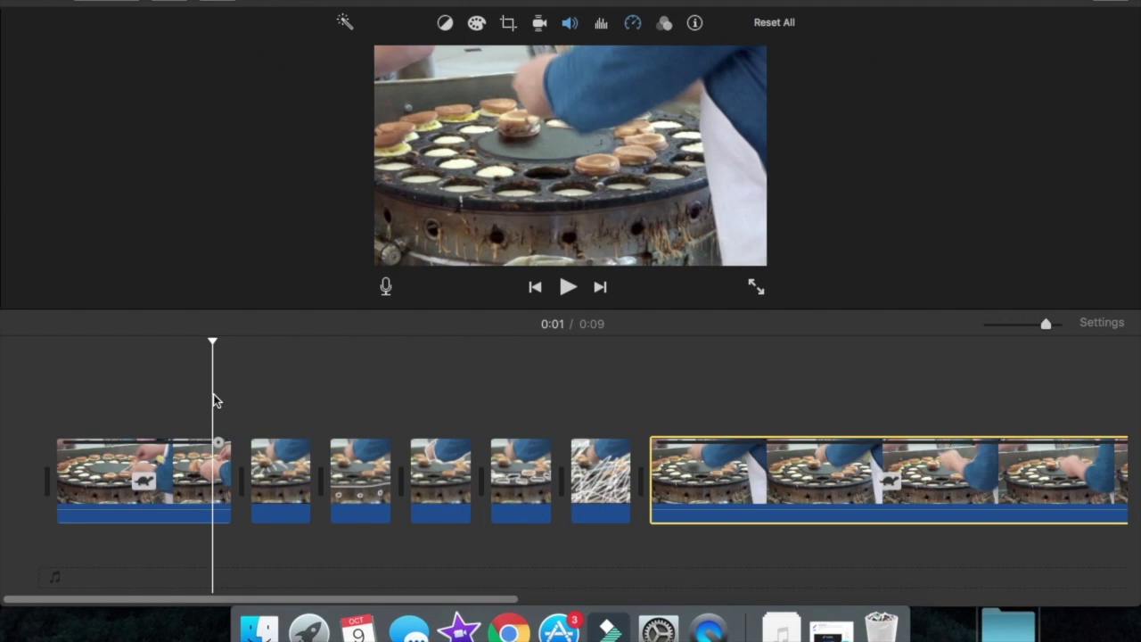
key("space")
key("space")
left_click(649, 418)
key("space")
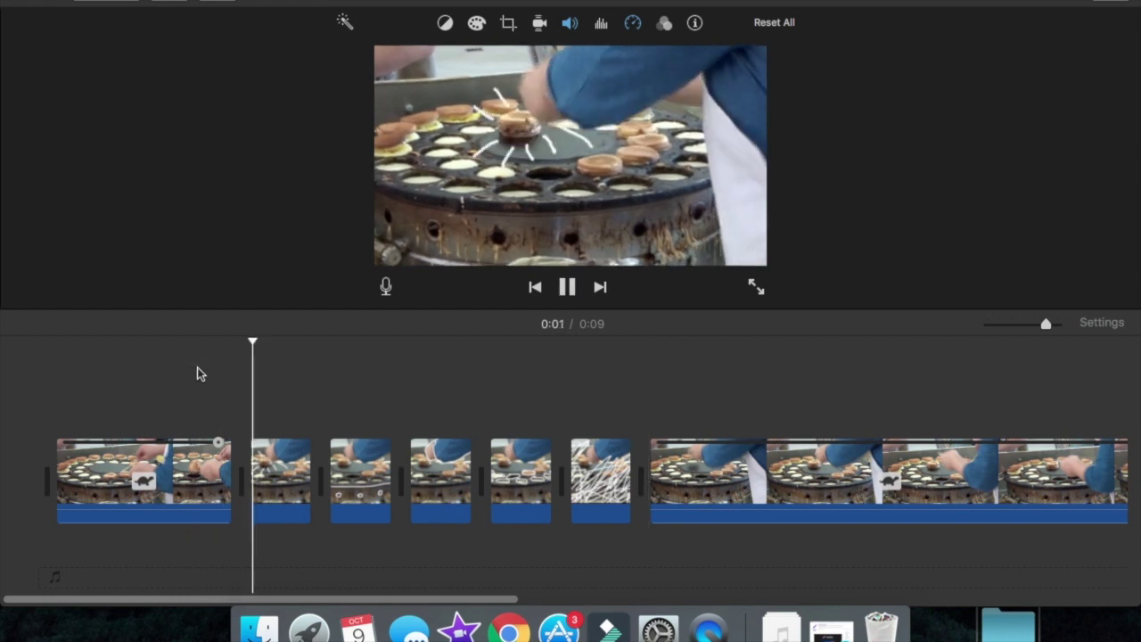
key("space")
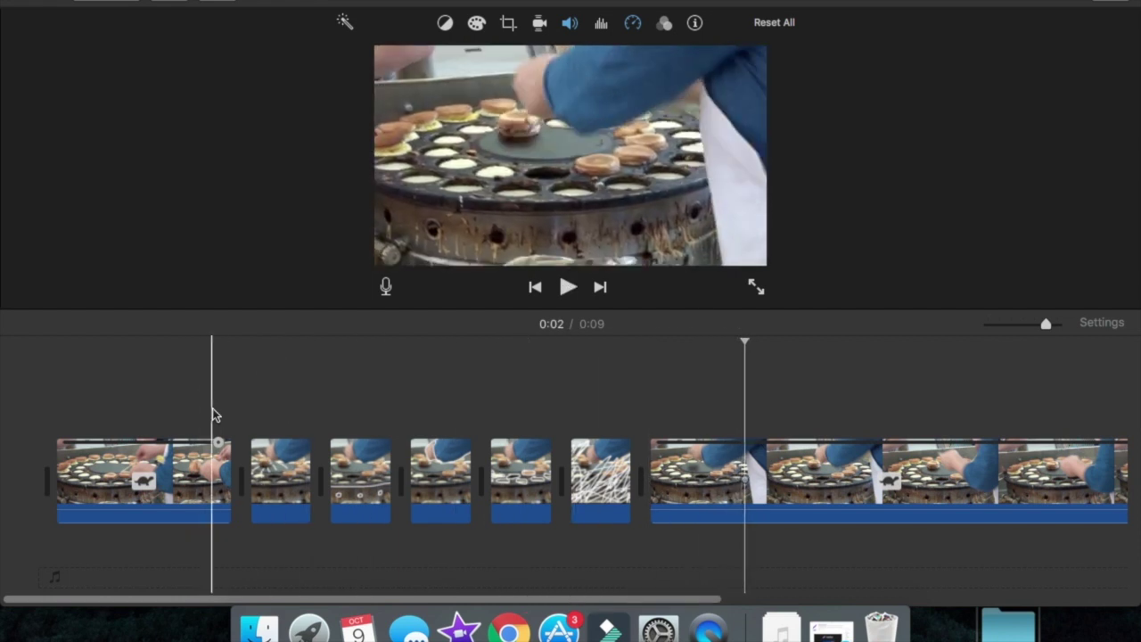
key("space")
key("space")
left_click(214, 443)
key("space")
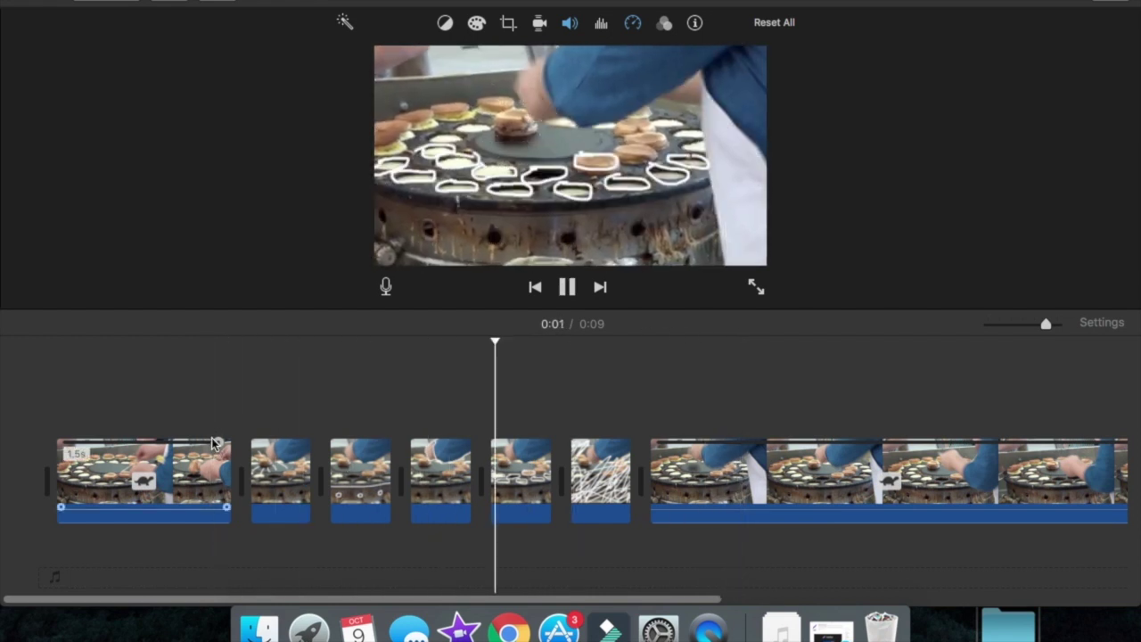
key("space")
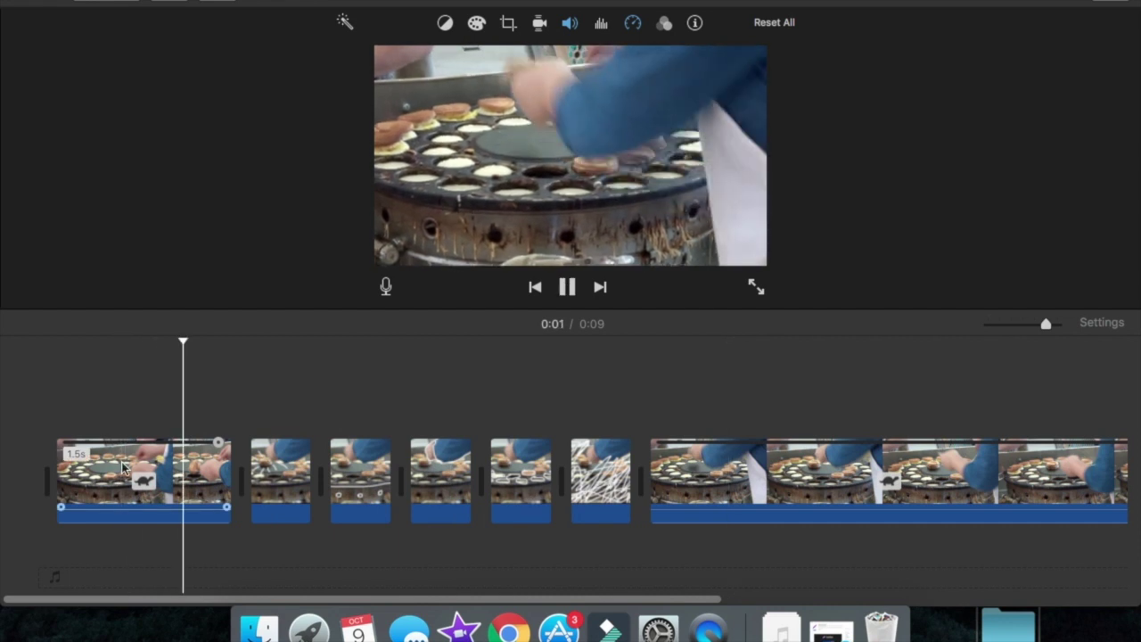
key("space")
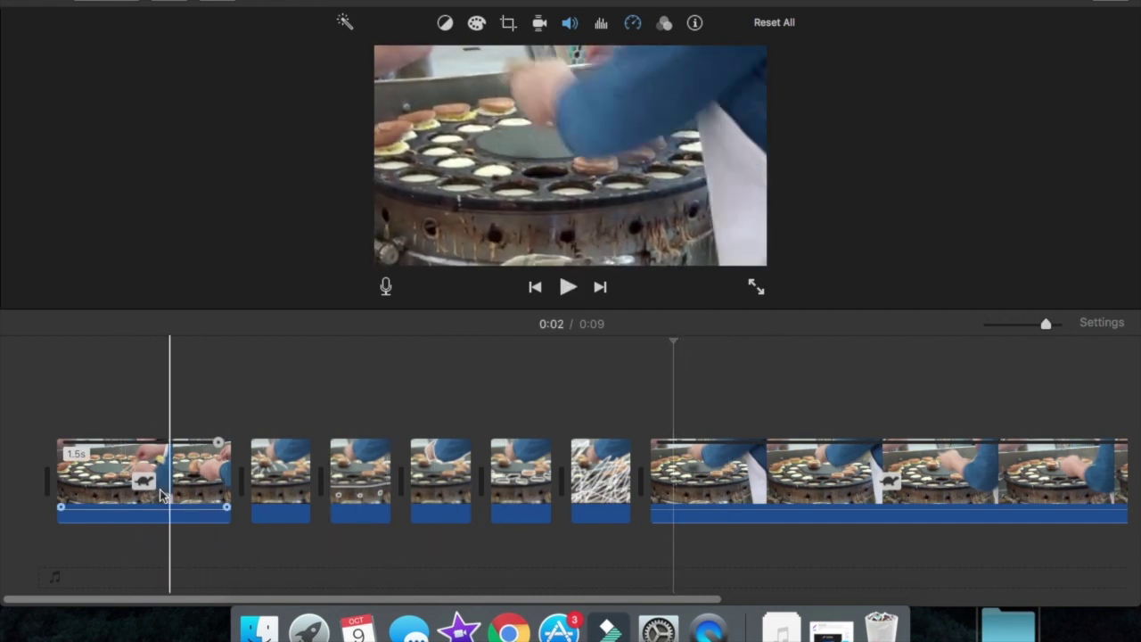
key("space")
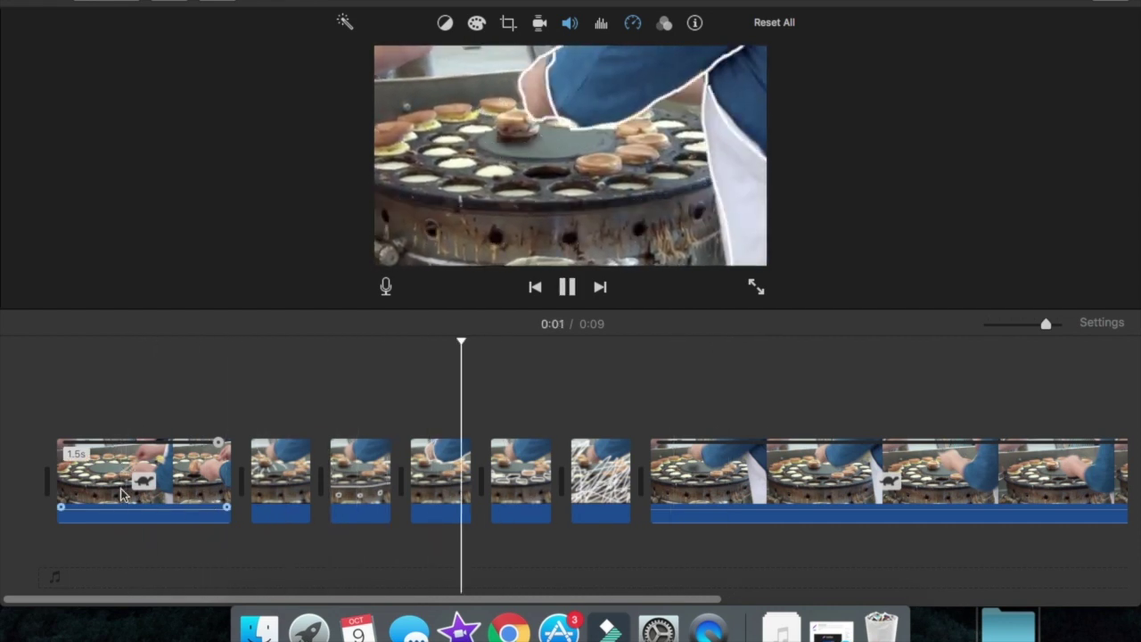
key("space")
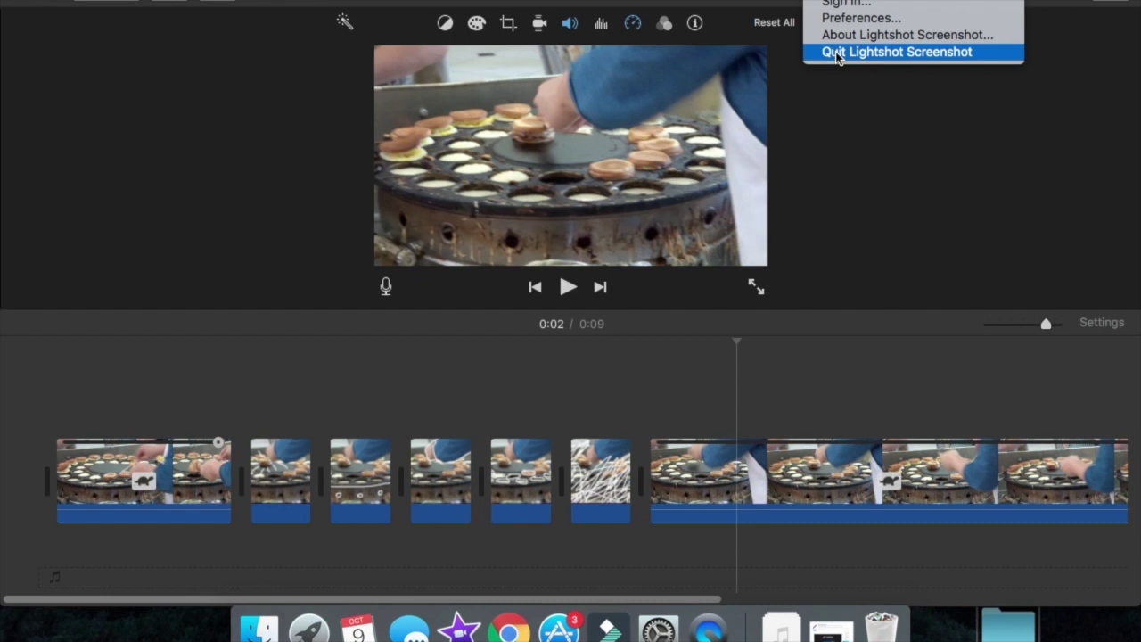
Quit Lightshot Screenshot from its menu bar icon, leaving the 0:09 iMovie project in front.
left_click(836, 52)
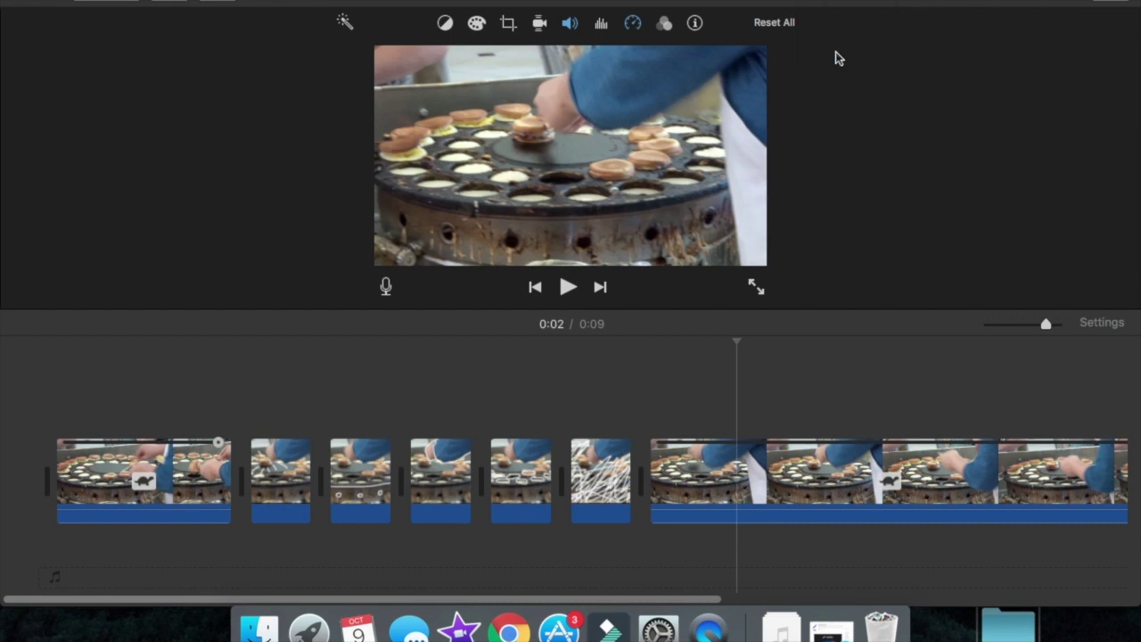